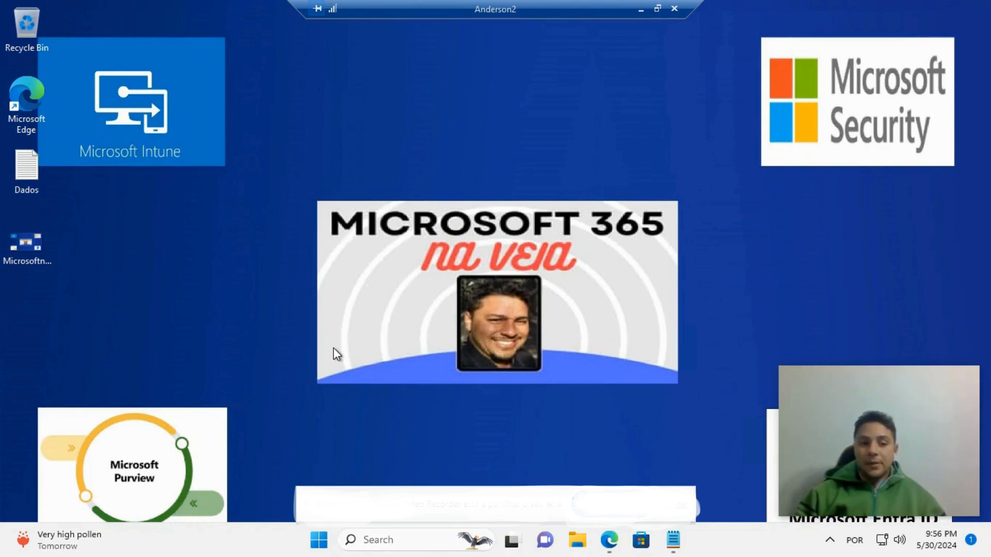
- Bring up Microsoft Edge showing the Microsoft account sign-in page
left_click(607, 547)
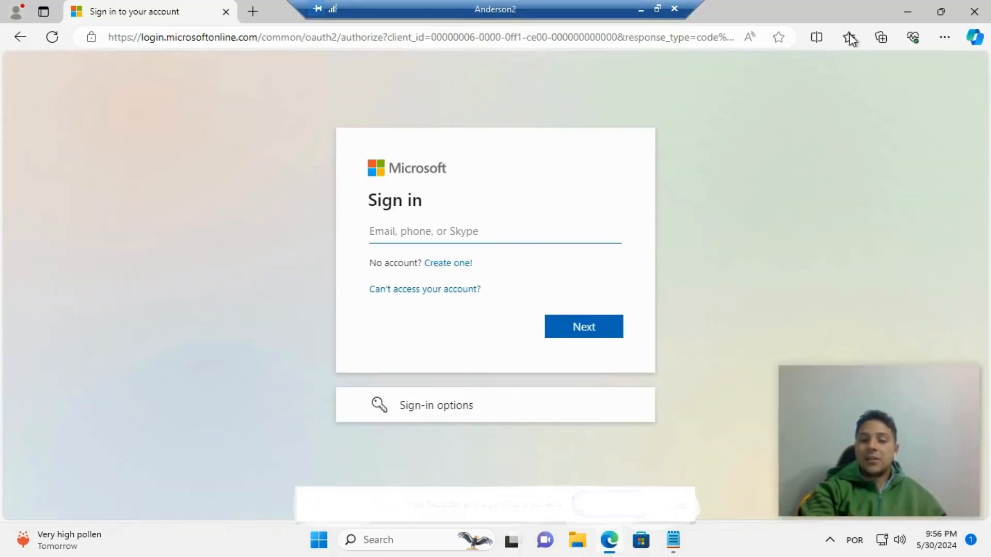
- Enter the training account's username and paste its domain from the Dados Notepad file, then submit
left_click(907, 10)
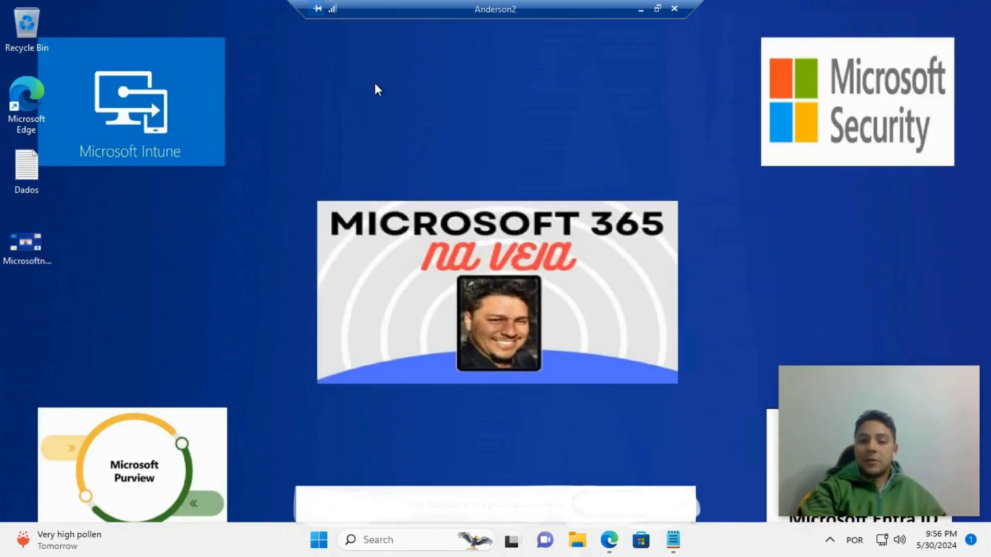
left_click(608, 545)
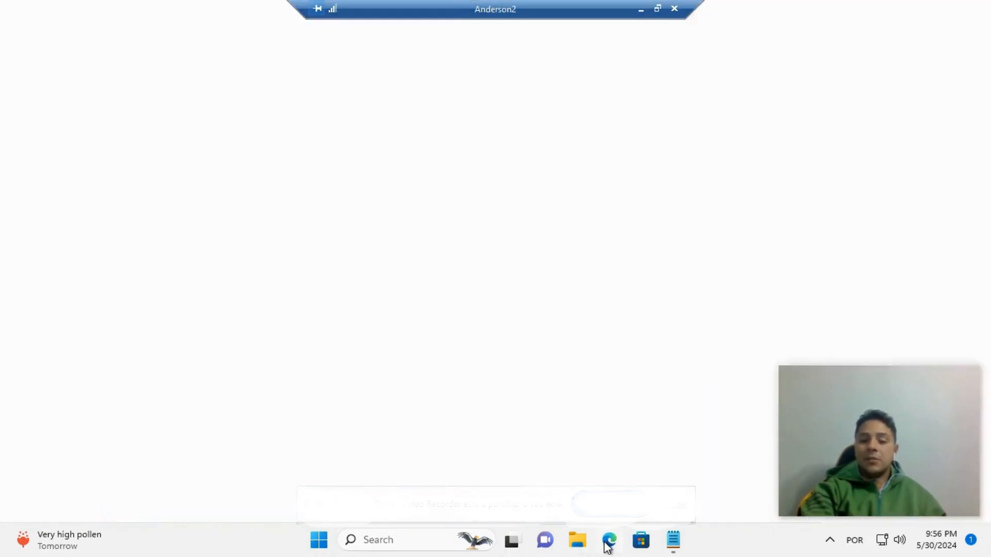
left_click(460, 231)
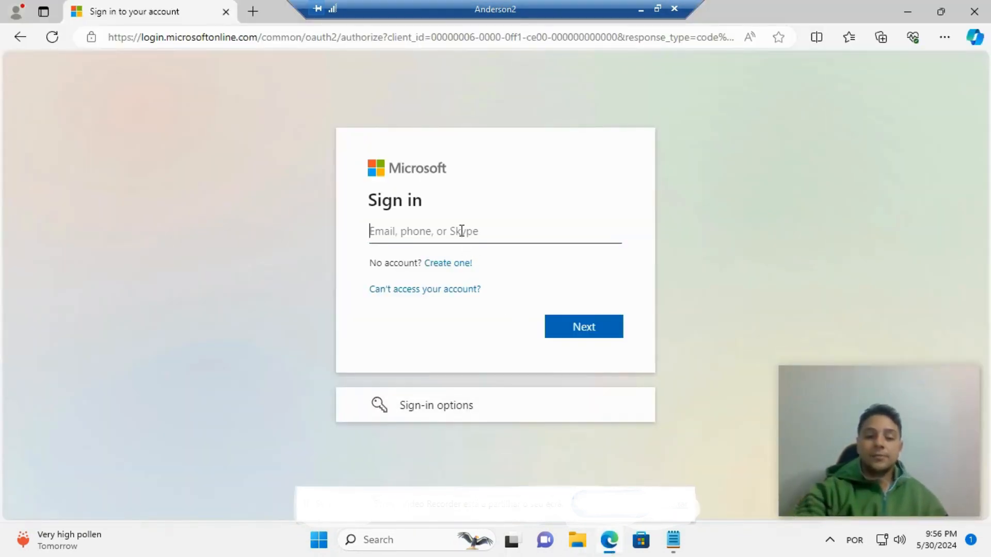
type("tre")
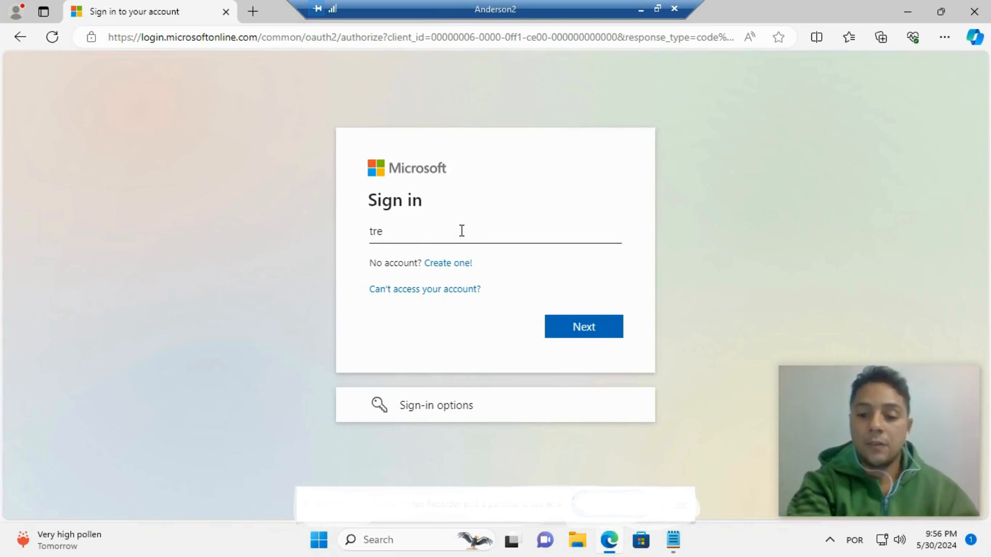
type("in")
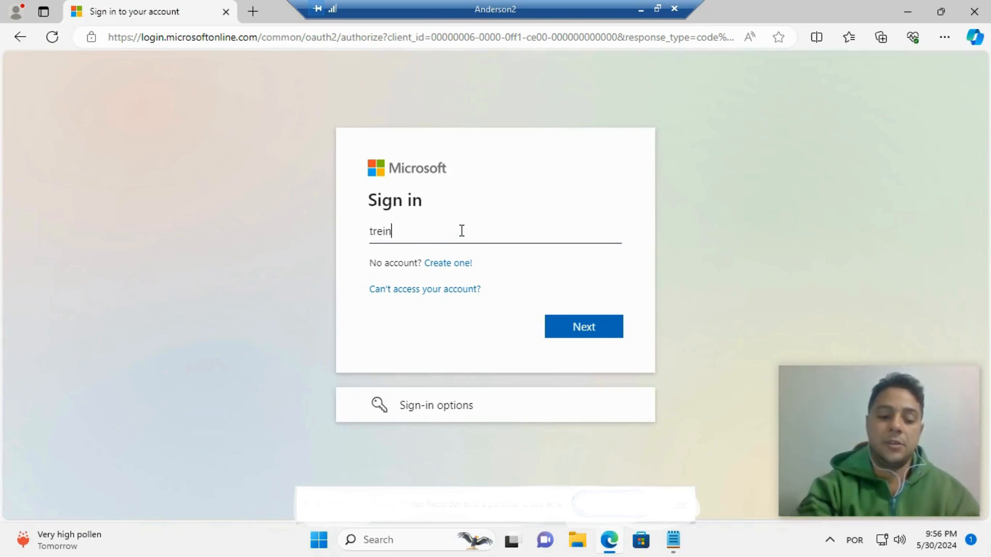
type("ament")
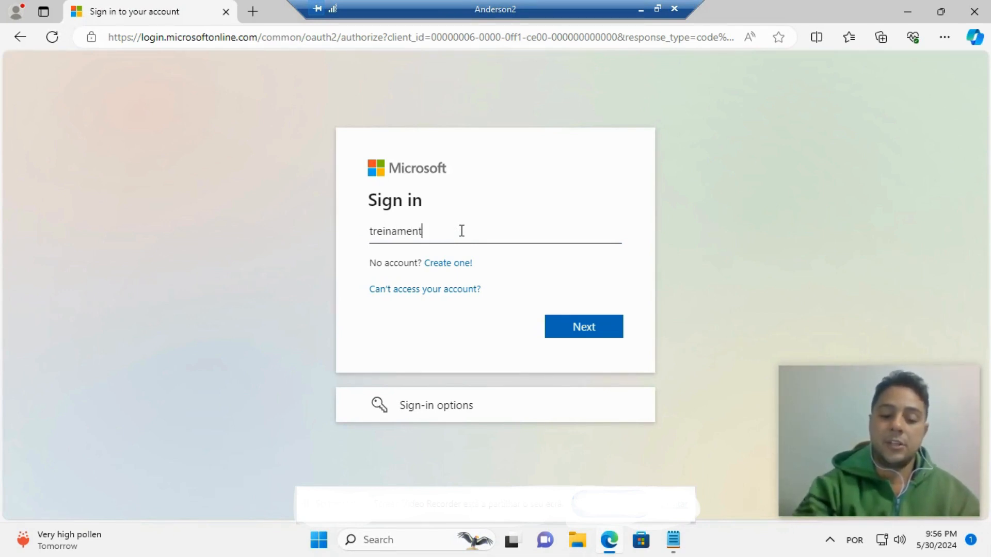
type("o@")
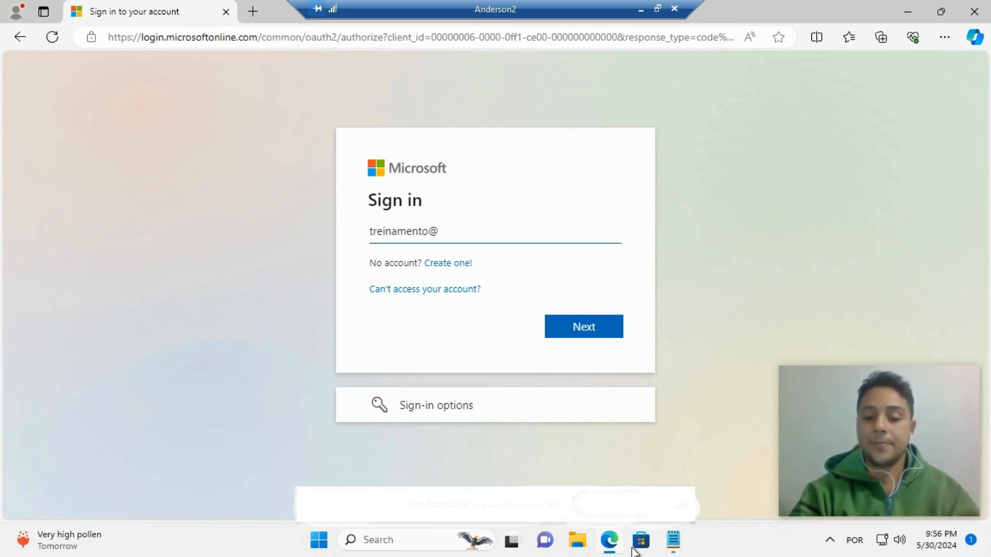
left_click(676, 552)
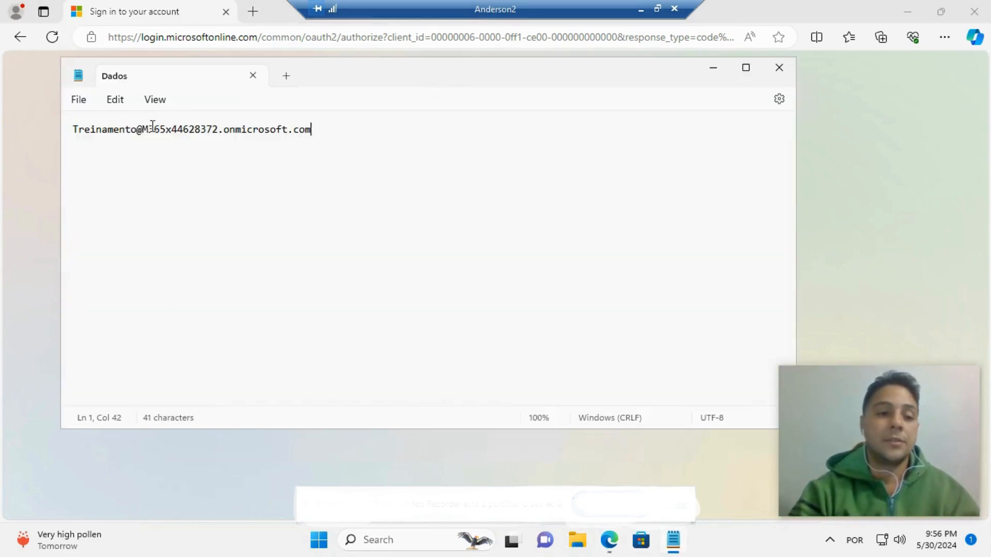
left_click_drag(143, 129, 323, 140)
key("ctrl+c")
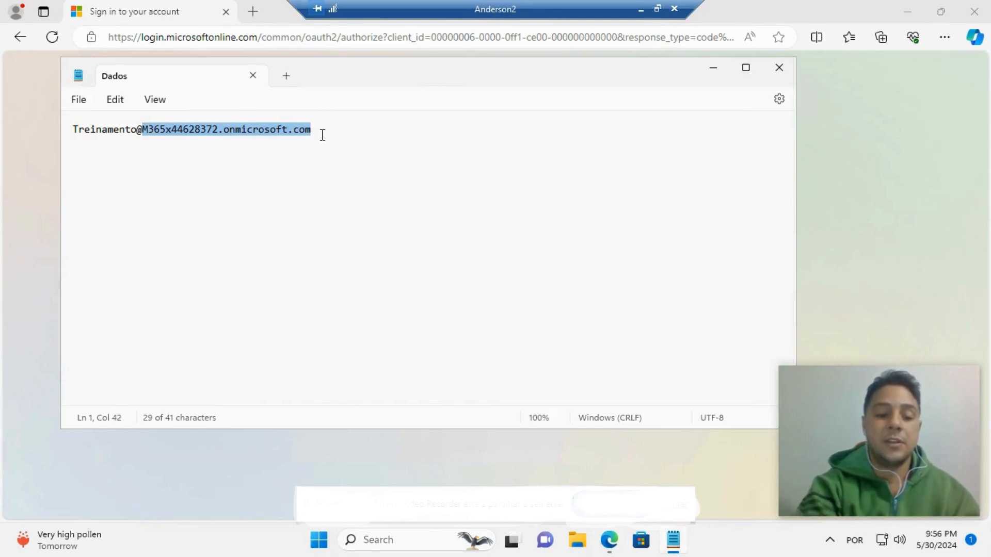
mouse_move(609, 541)
left_click(591, 455)
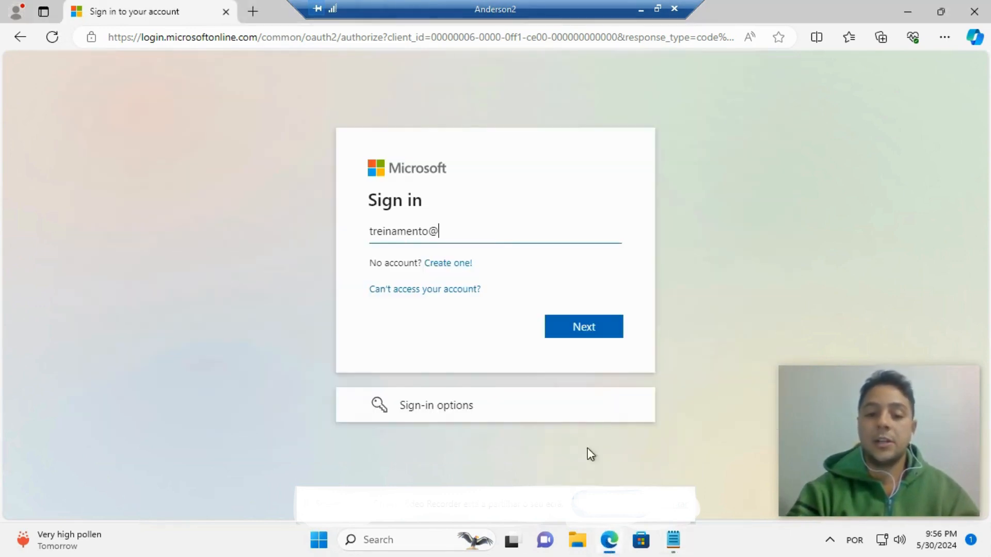
key("ctrl+v")
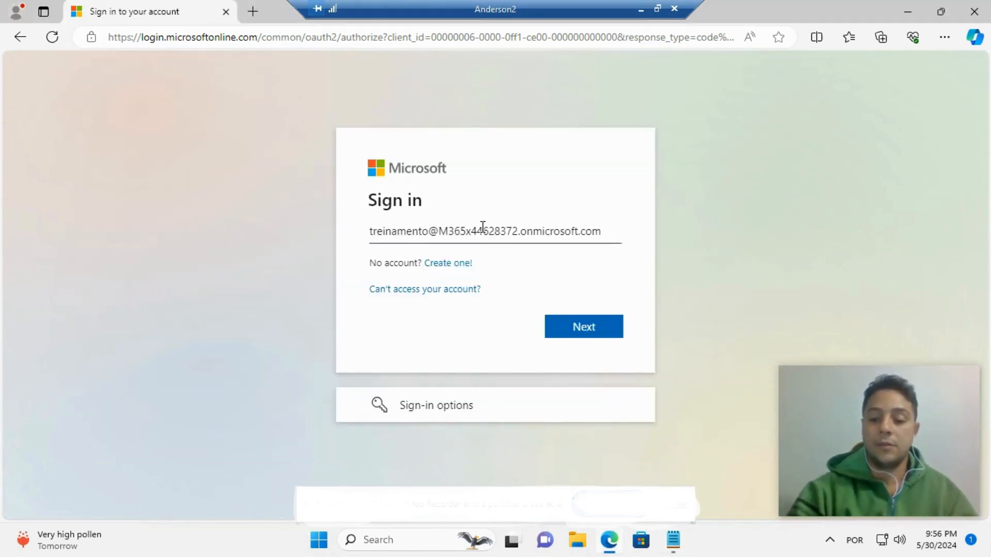
key("Return")
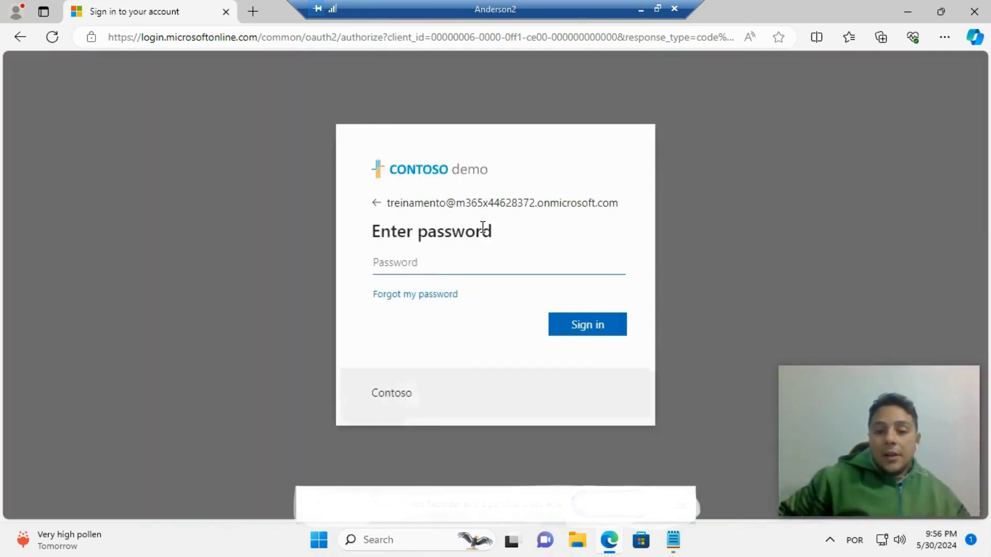
- Sign in with the account password, stay signed in, and decline Edge's sync offer
type("•")
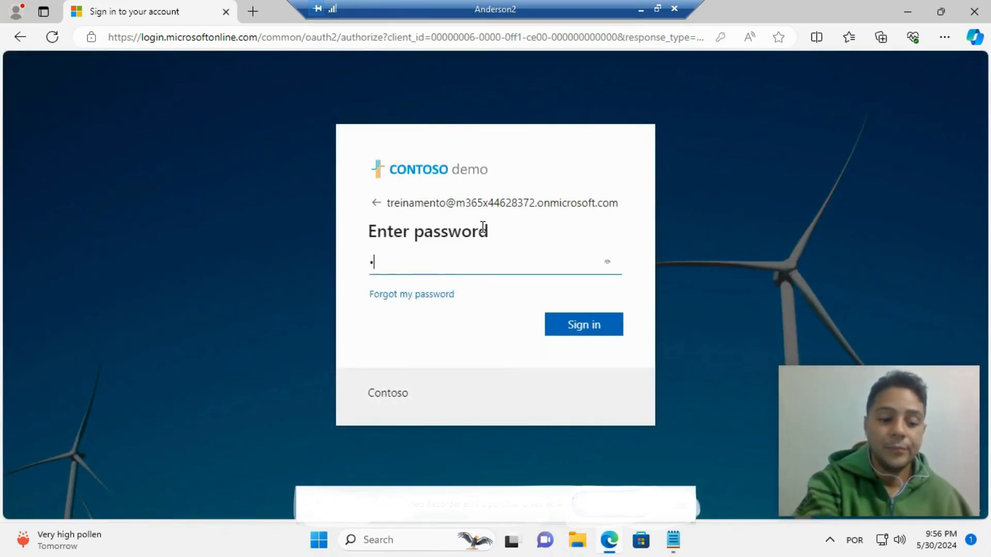
type("••••••••")
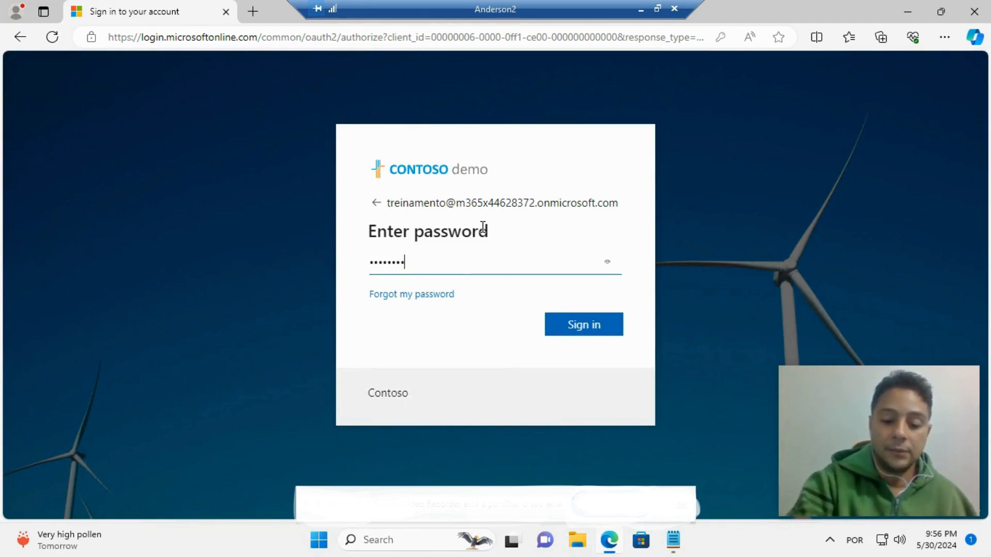
type("•")
key("Return")
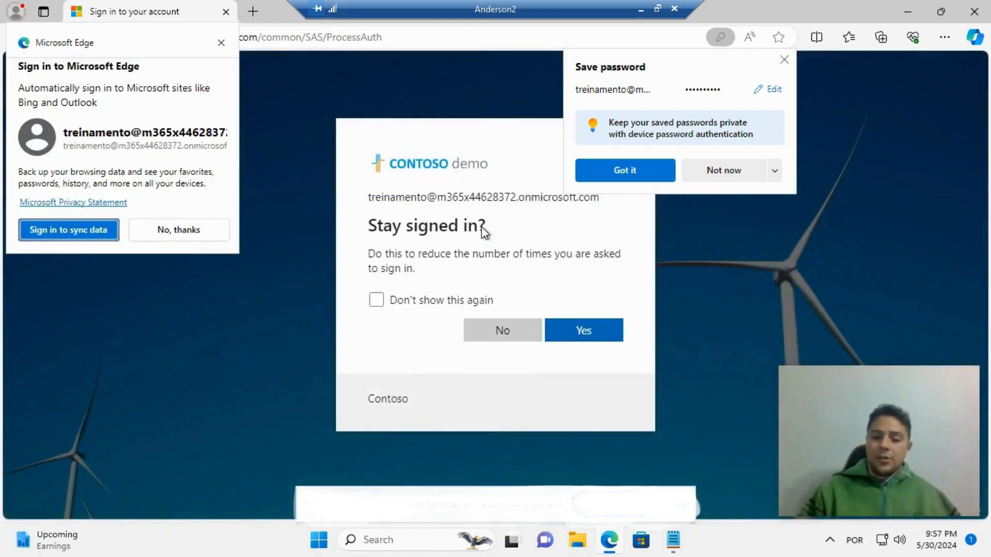
left_click(588, 336)
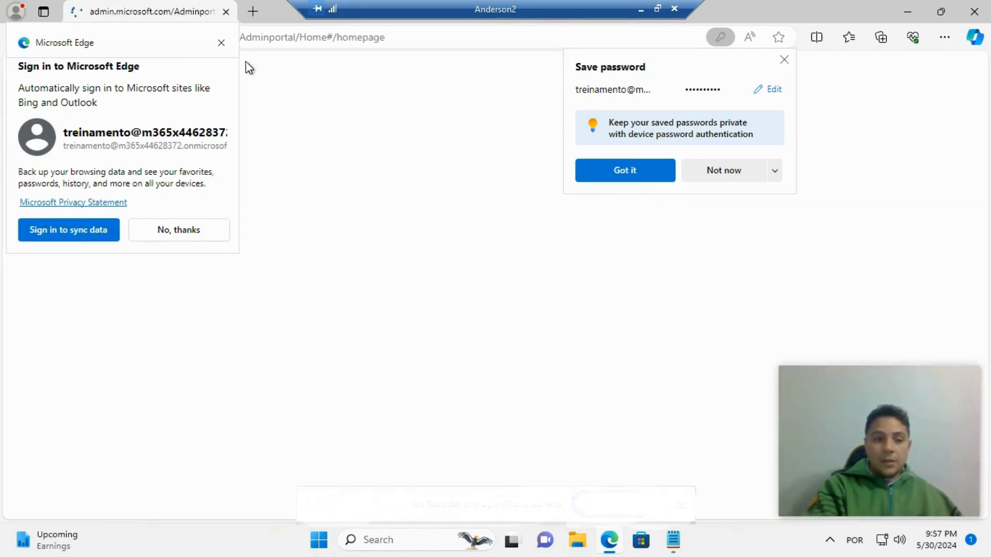
left_click(221, 44)
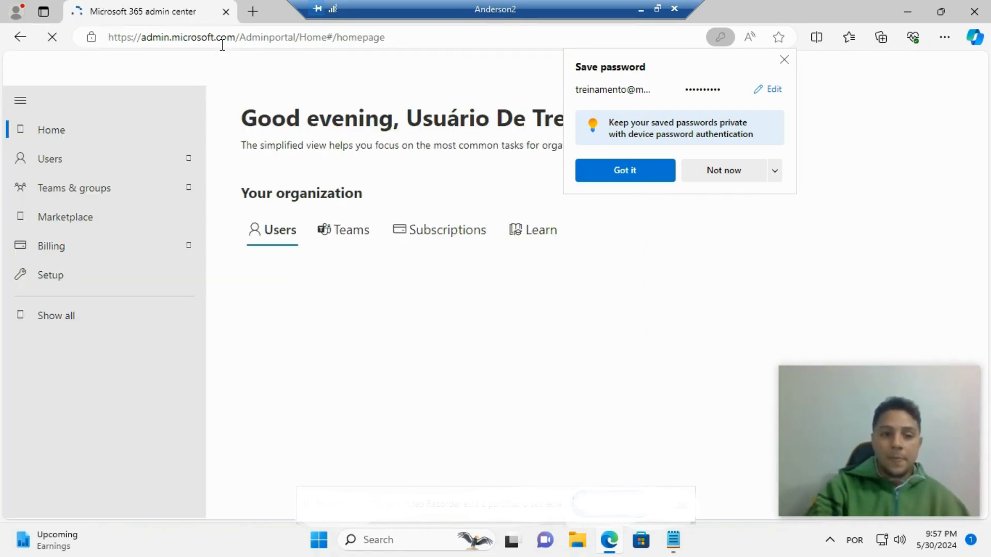
- Dismiss the save-password prompt and go to Users > Active users
double_click(221, 41)
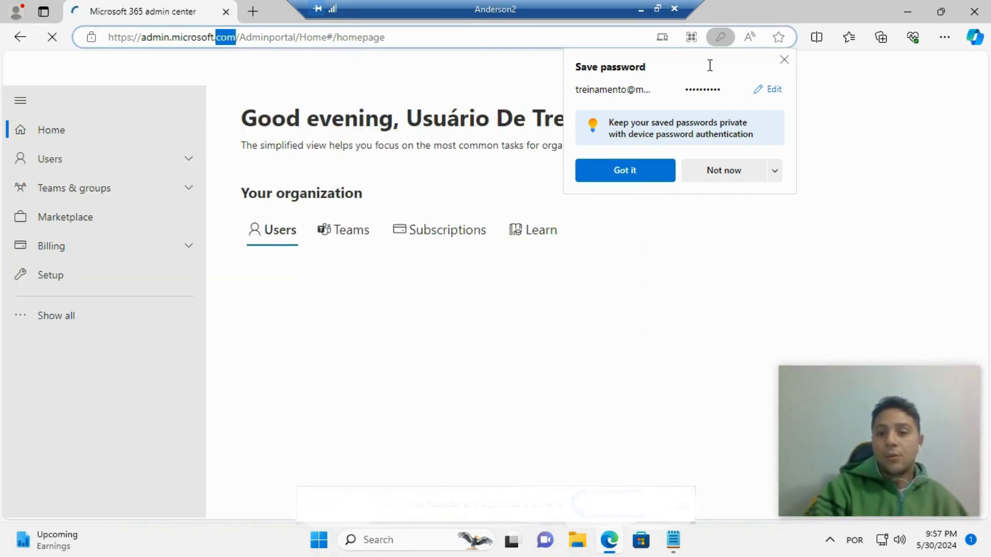
left_click(784, 62)
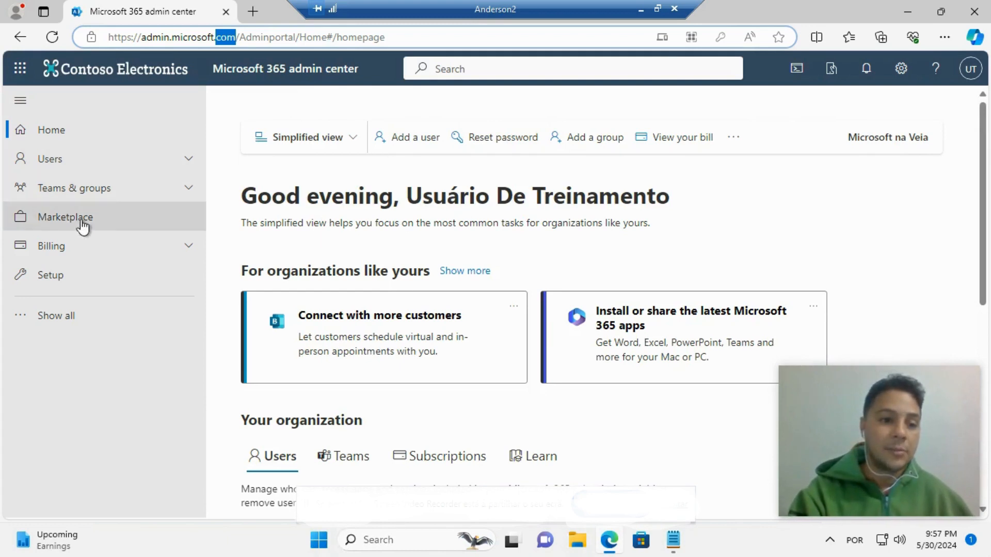
left_click(93, 163)
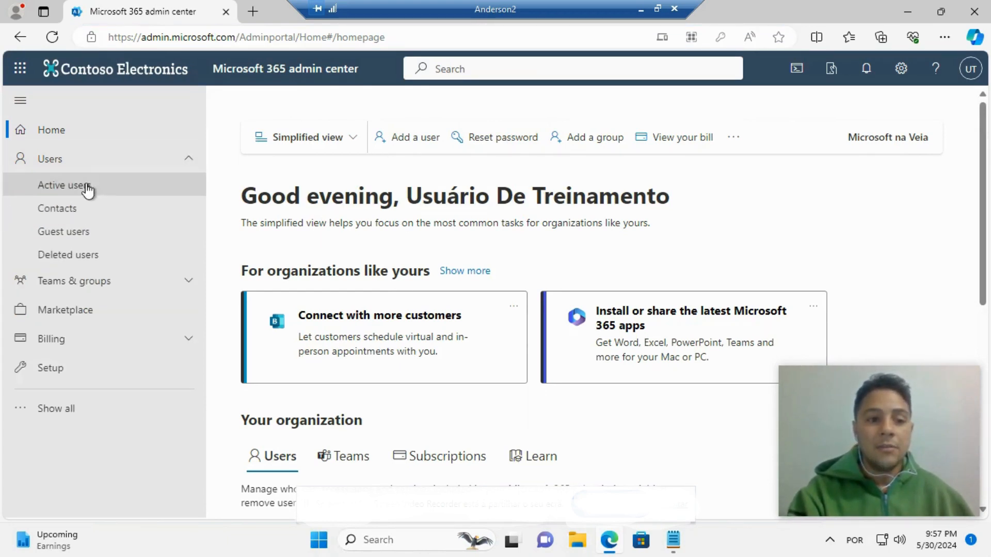
left_click(87, 189)
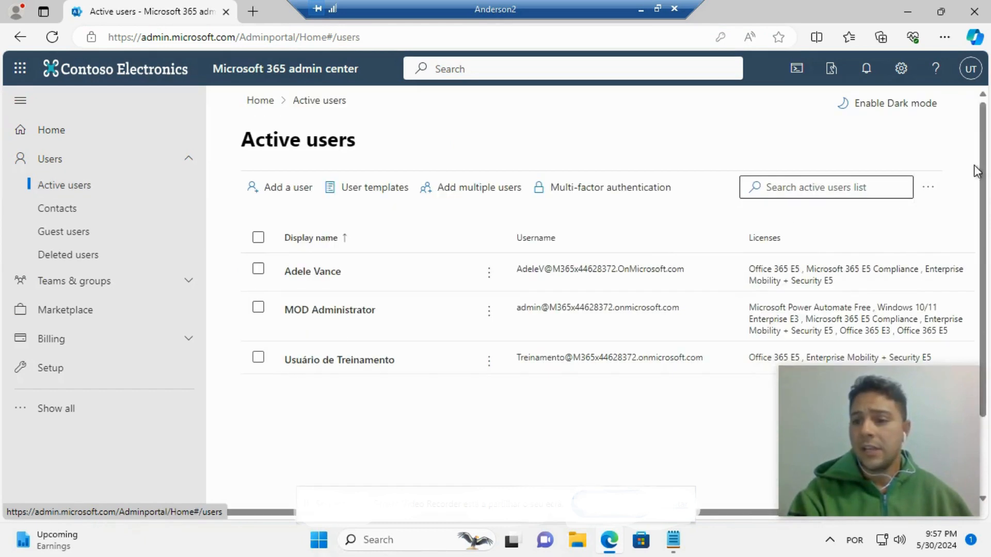
left_click_drag(984, 166, 985, 243)
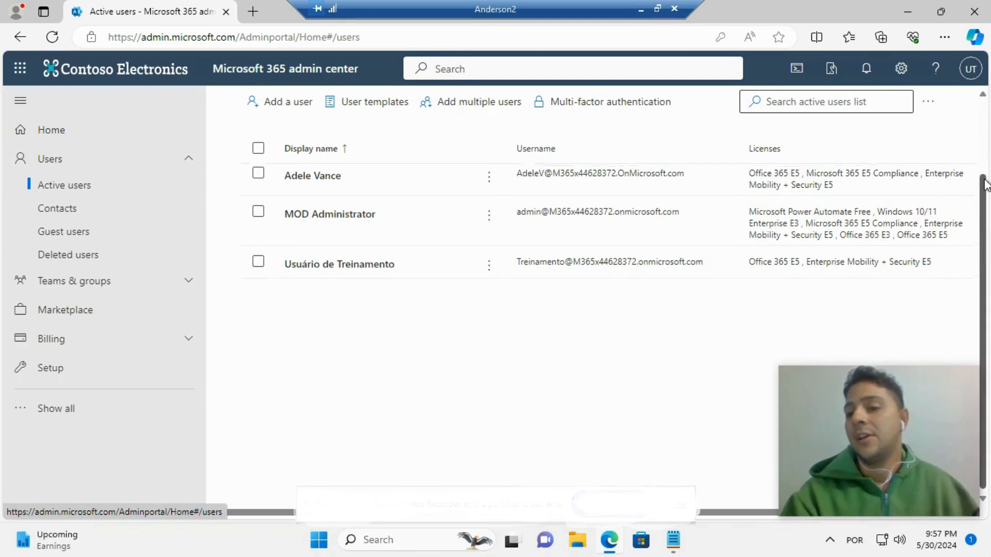
left_click_drag(987, 223, 987, 169)
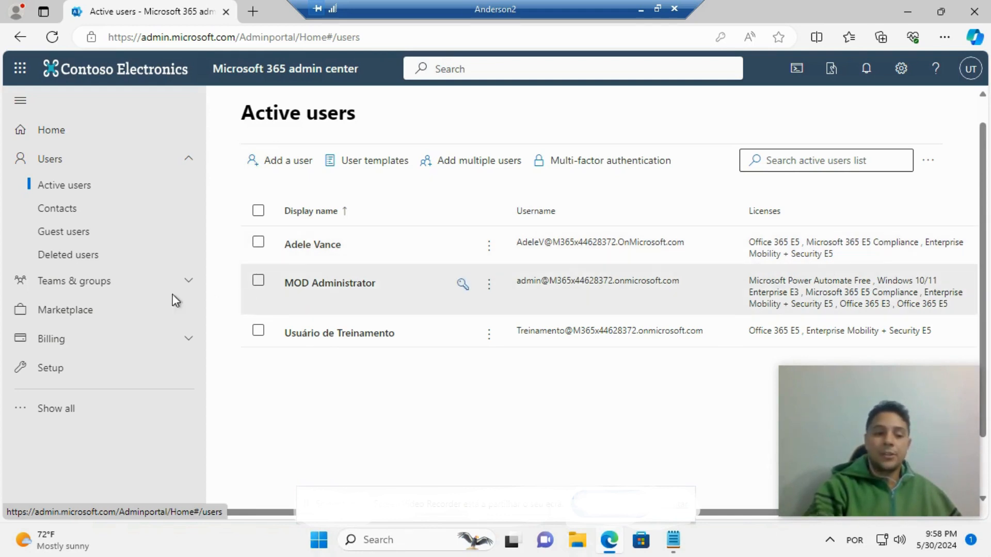
- Check the Billing > Licenses overview, then open the first user's account details from Active users
left_click(61, 413)
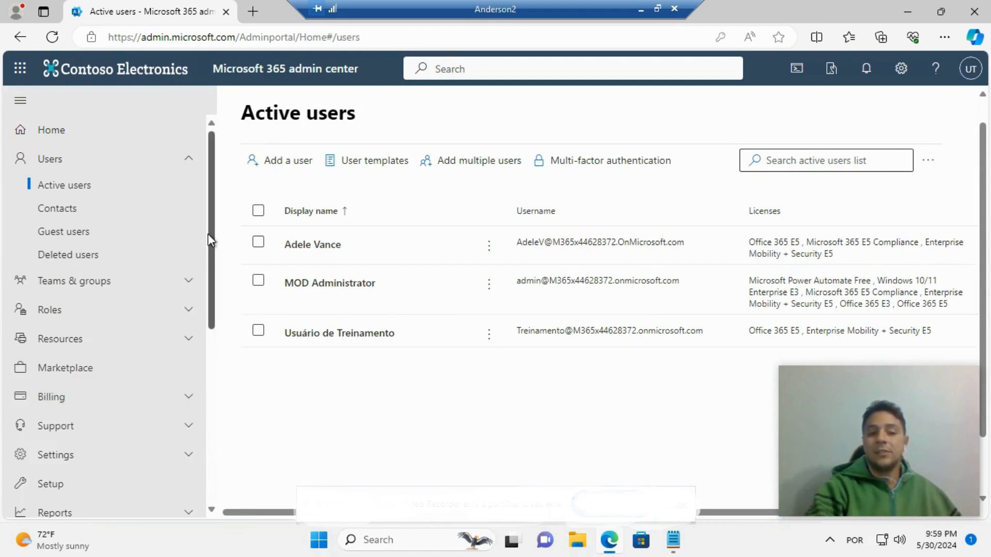
left_click_drag(209, 240, 210, 349)
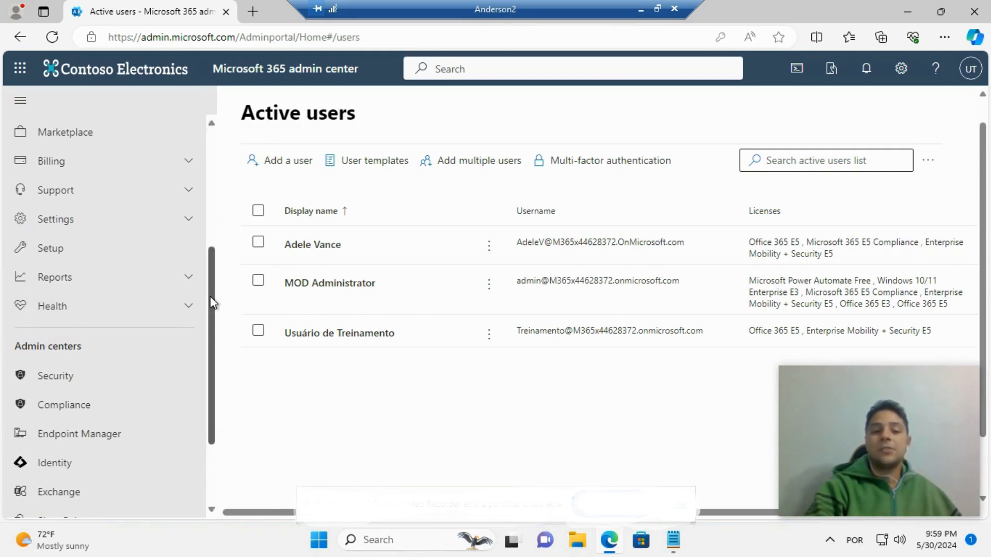
left_click_drag(210, 297, 209, 197)
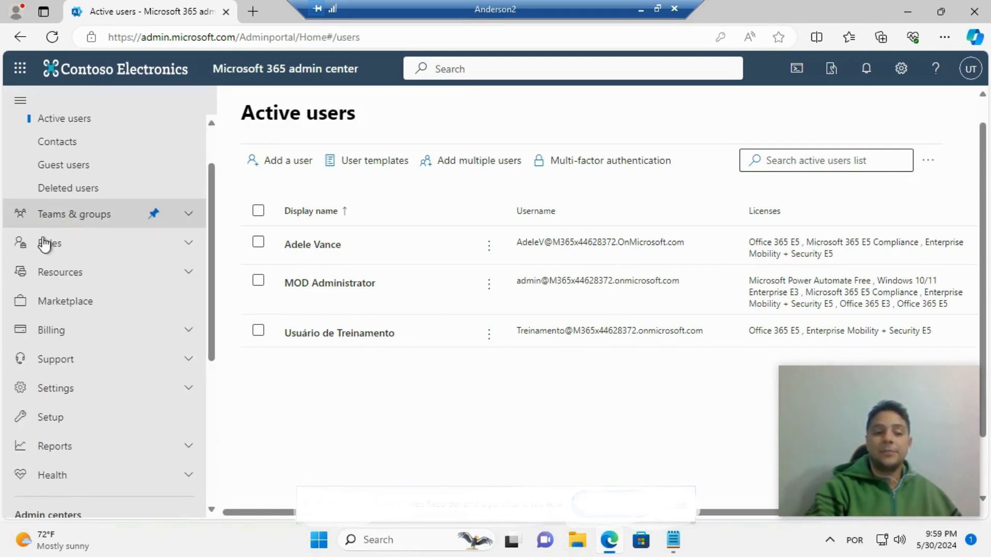
left_click(77, 333)
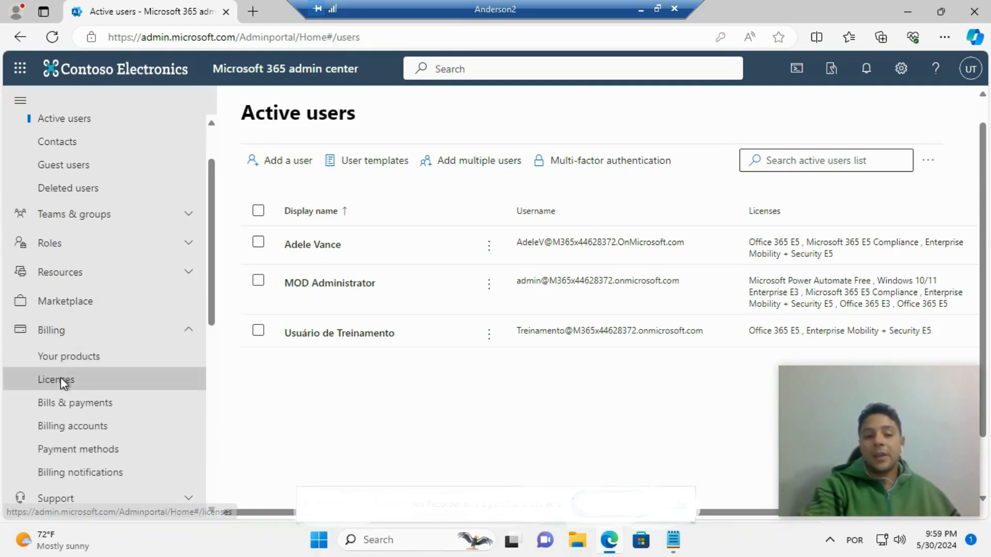
left_click(60, 379)
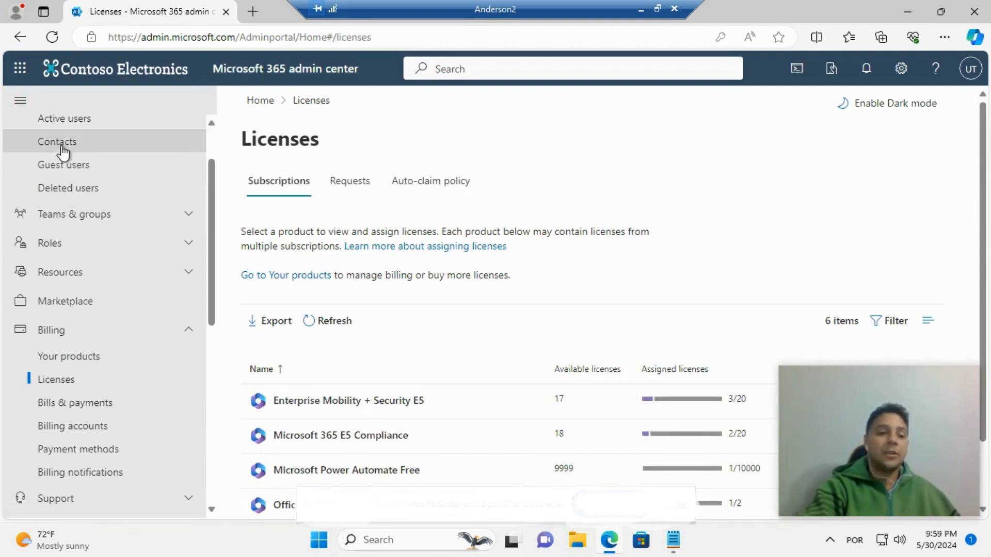
left_click(113, 123)
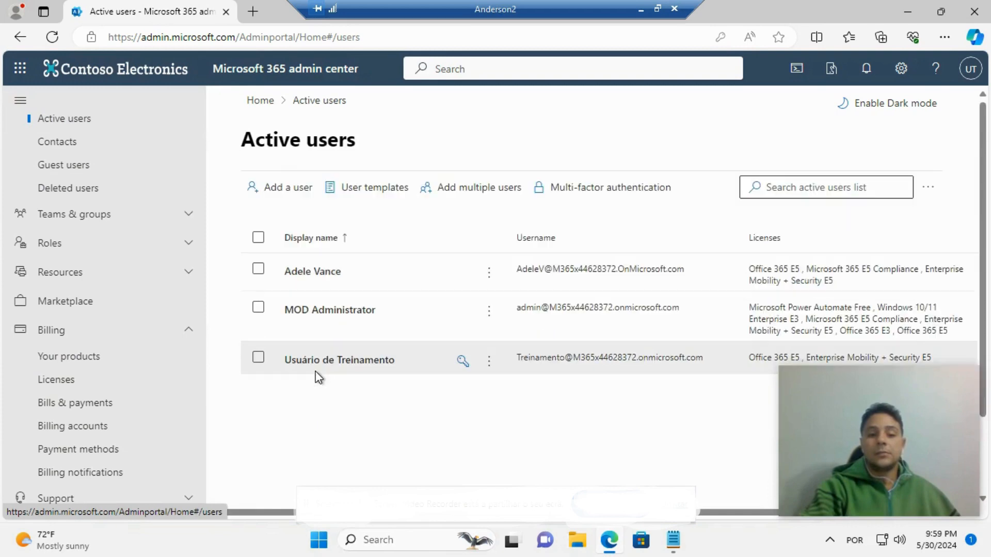
left_click(320, 273)
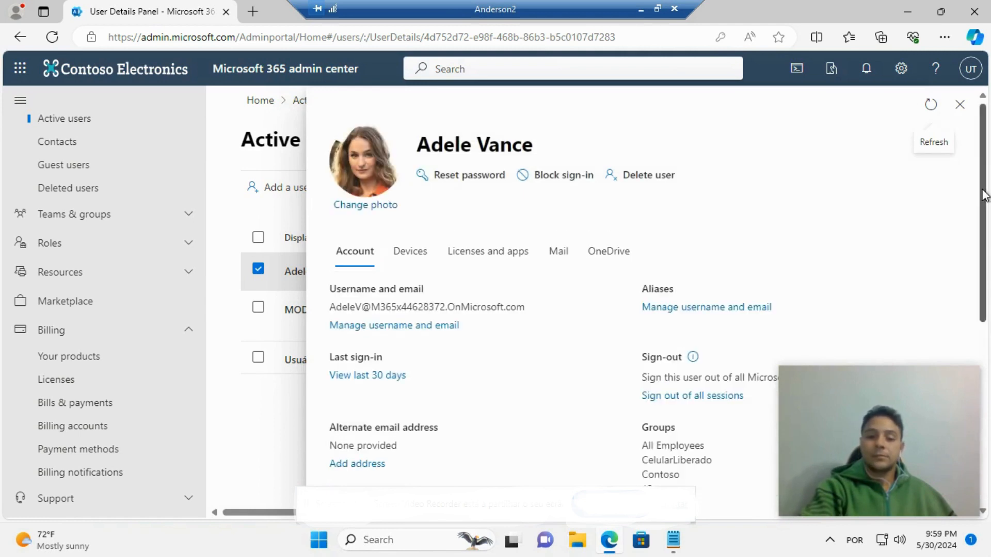
- Zoom the page out, review the user's licenses under Licenses and apps, then close the panel
key("ctrl+minus")
left_click(521, 220)
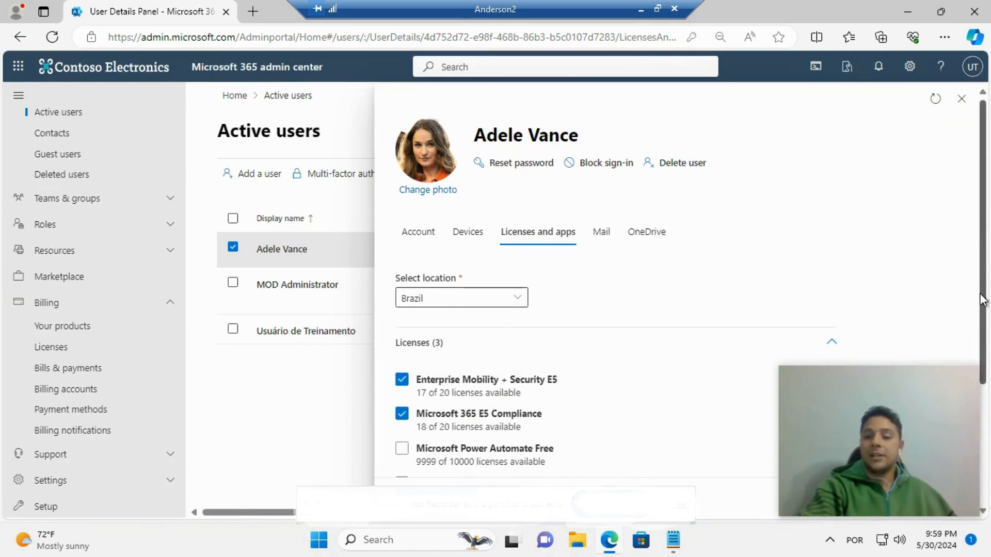
scroll(982, 310, "down", 3)
left_click_drag(983, 344, 975, 206)
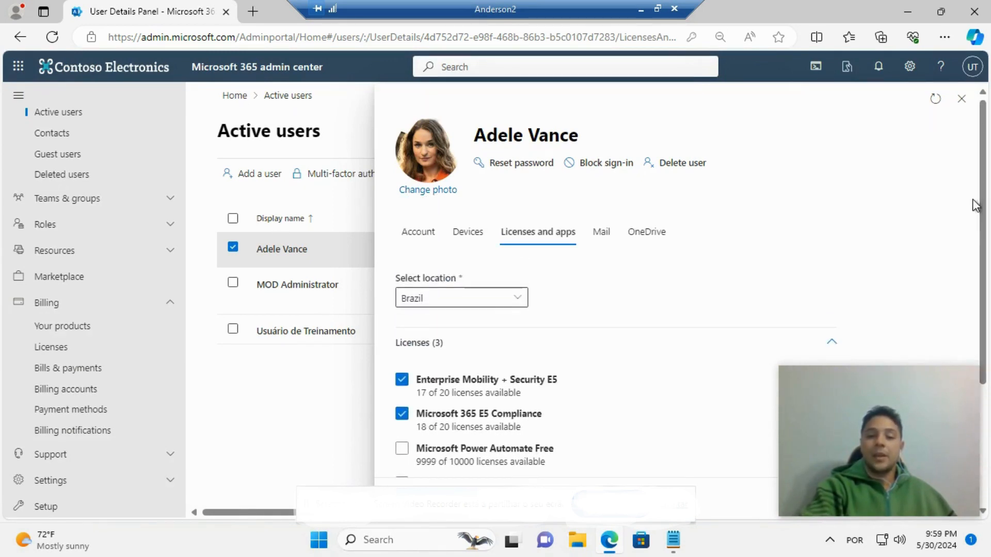
left_click(961, 102)
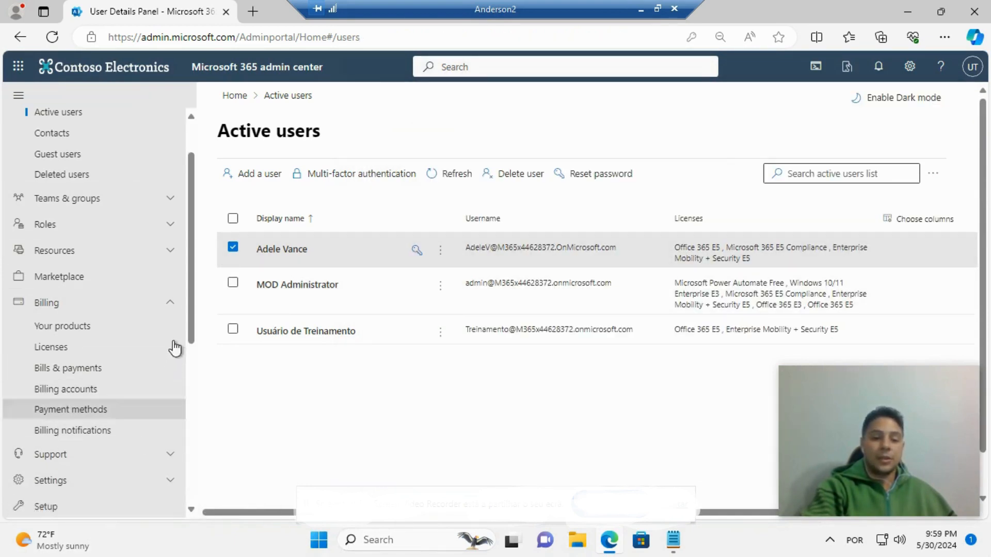
- Launch Exchange from the Admin centers section of the navigation
scroll(191, 443, "down", 4)
scroll(190, 445, "down", 3)
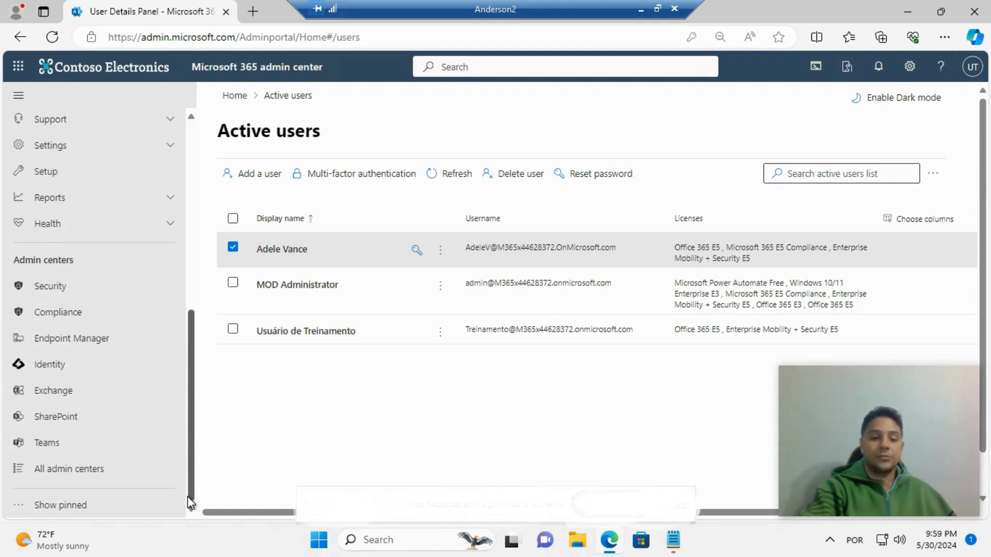
left_click(59, 394)
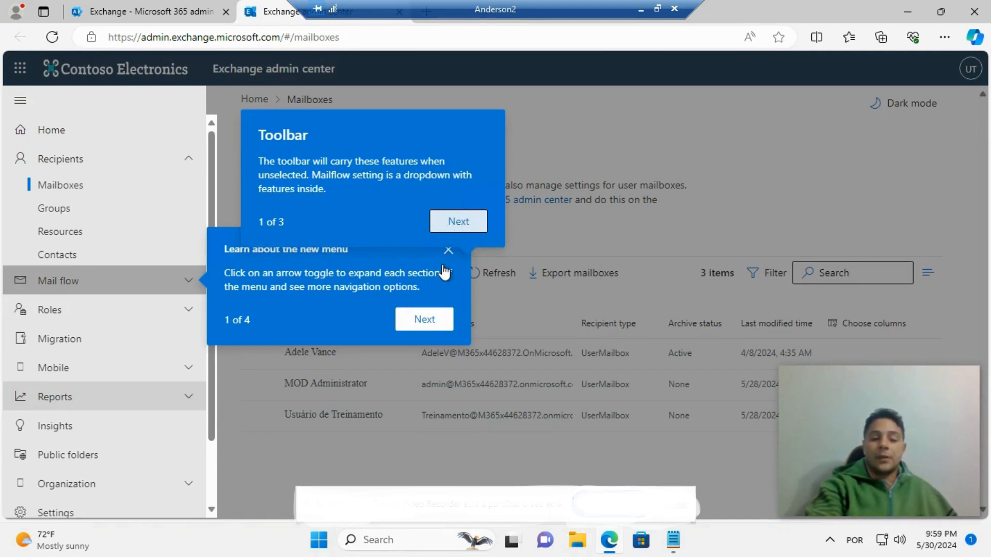
- Step through and finish the Exchange intro tour, then close the mailbox details flyout
left_click(459, 223)
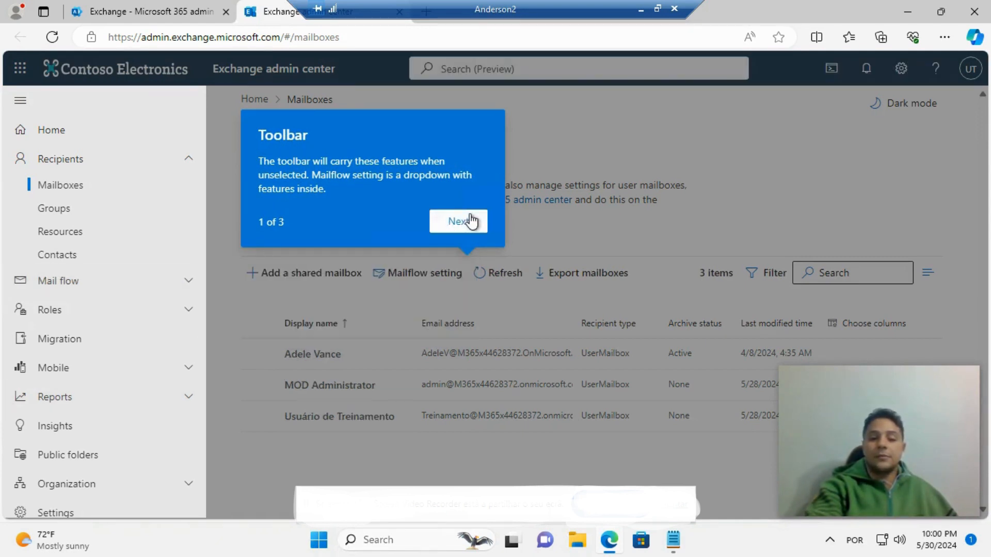
left_click(470, 221)
left_click(407, 367)
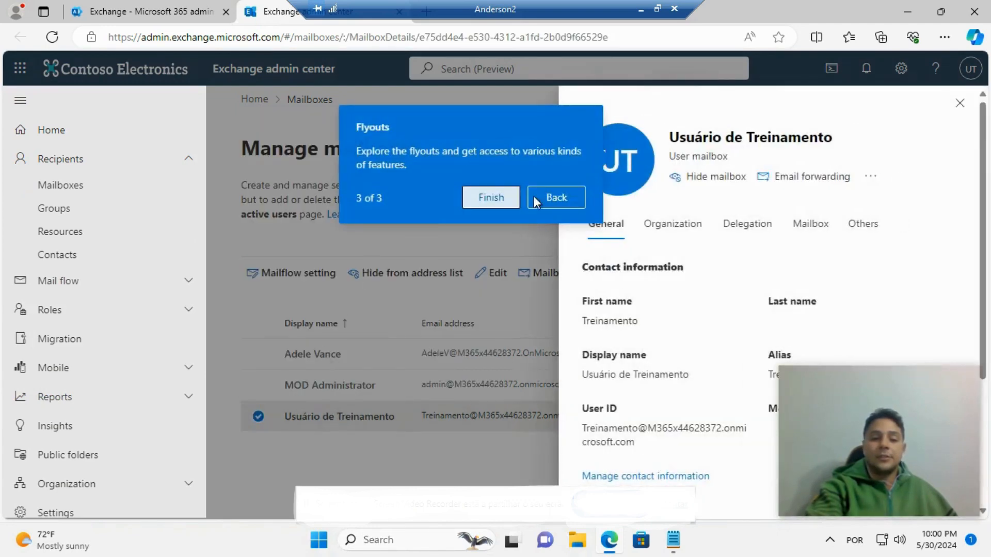
left_click(497, 200)
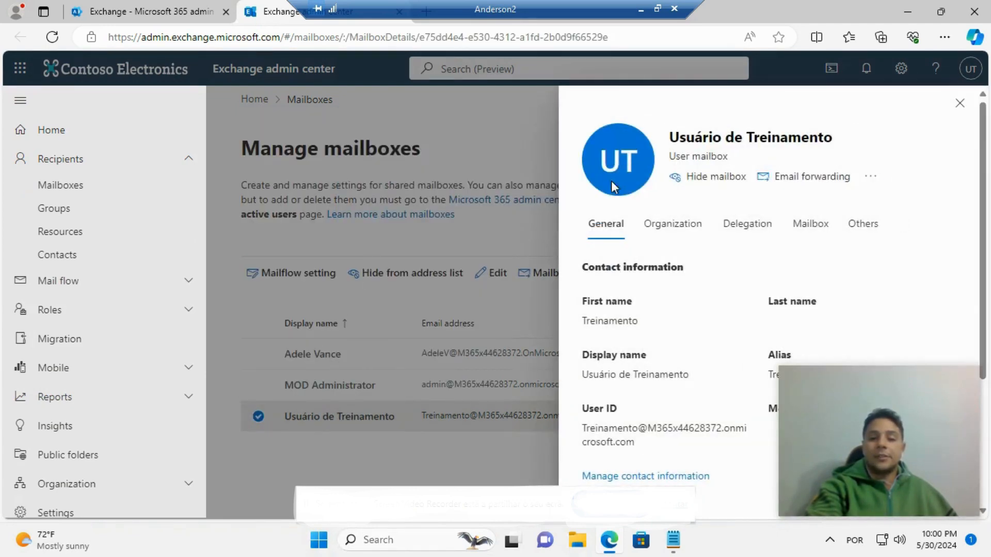
left_click(960, 103)
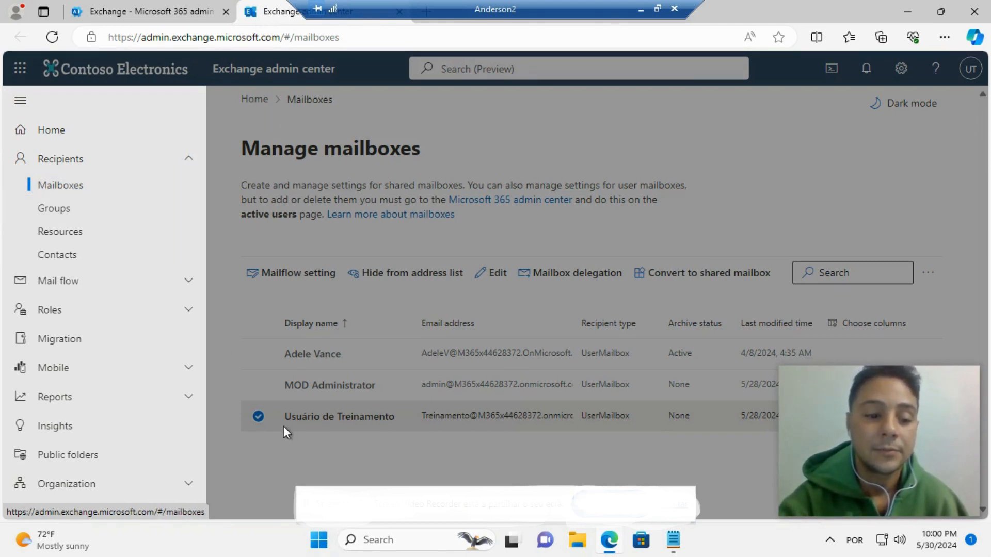
- Reload the mailboxes list and convert the first user's mailbox to a shared mailbox
left_click(366, 36)
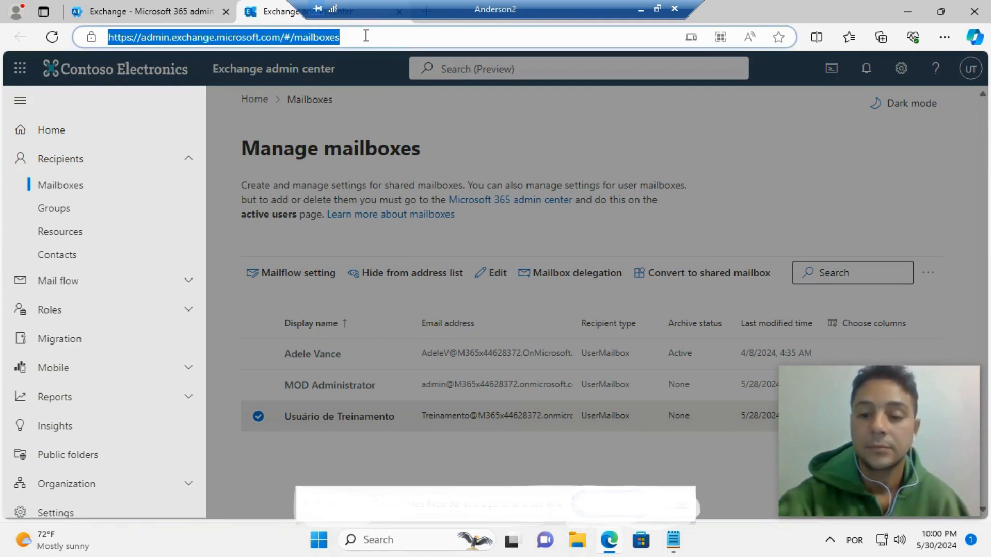
key("Return")
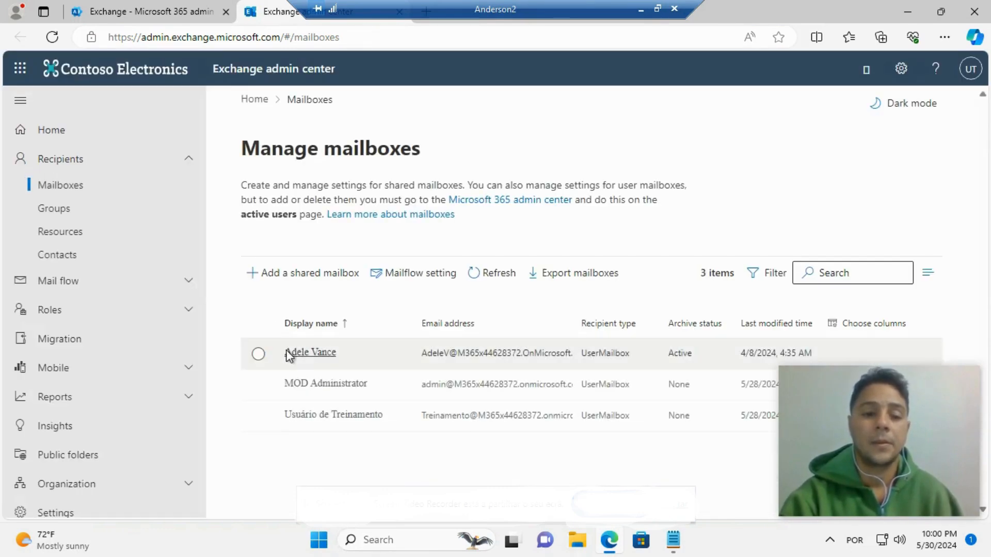
left_click(259, 355)
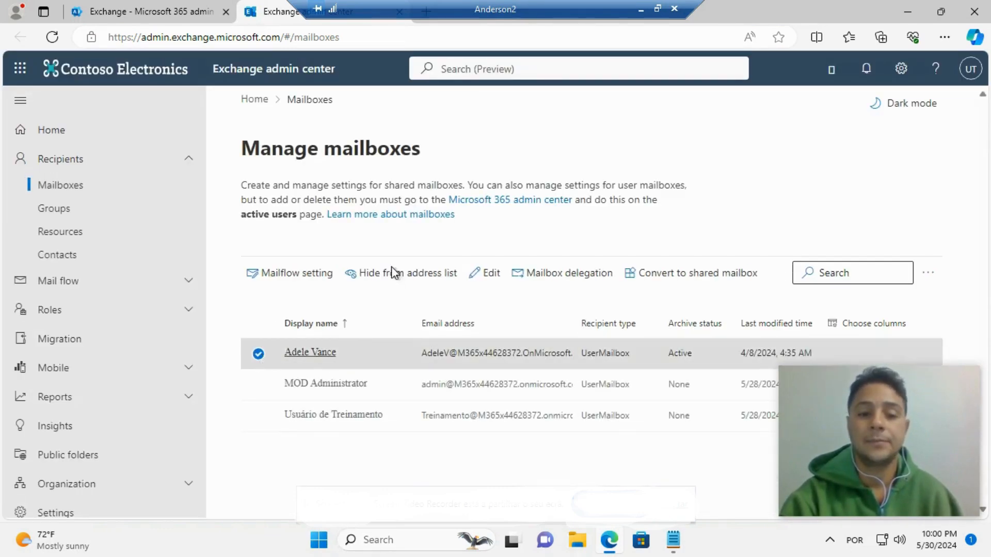
left_click(694, 279)
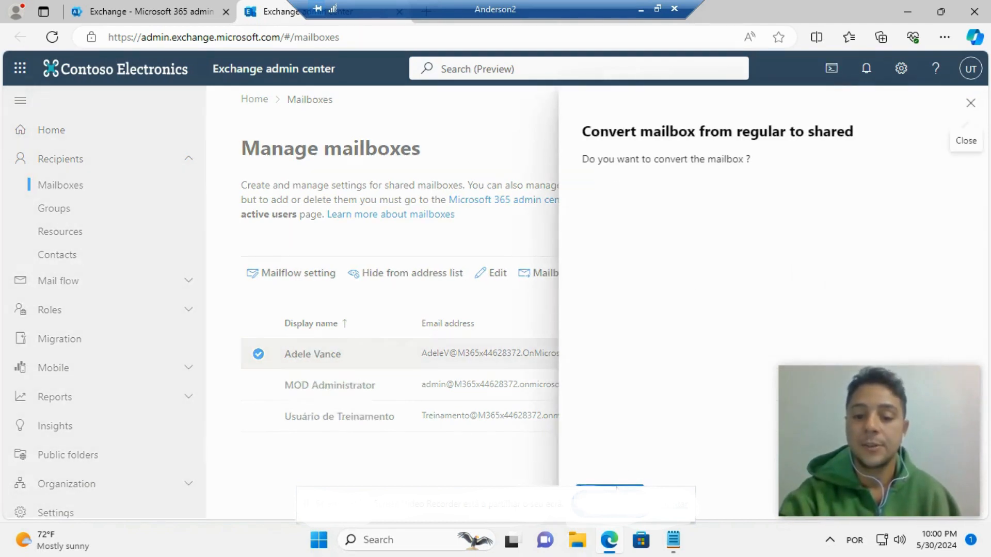
left_click(618, 488)
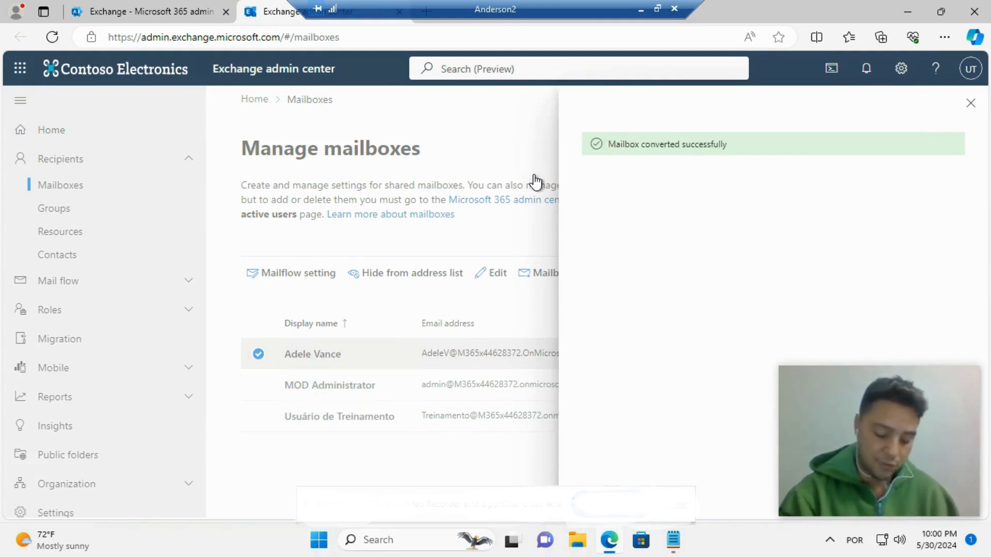
left_click(971, 102)
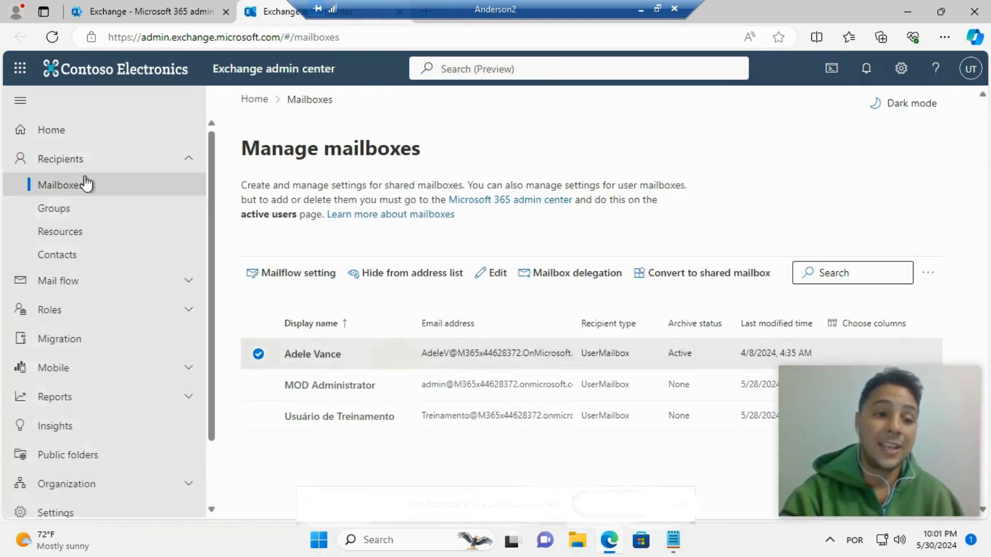
- In the Microsoft 365 admin center, refresh Active users and expand Teams & groups
left_click(170, 11)
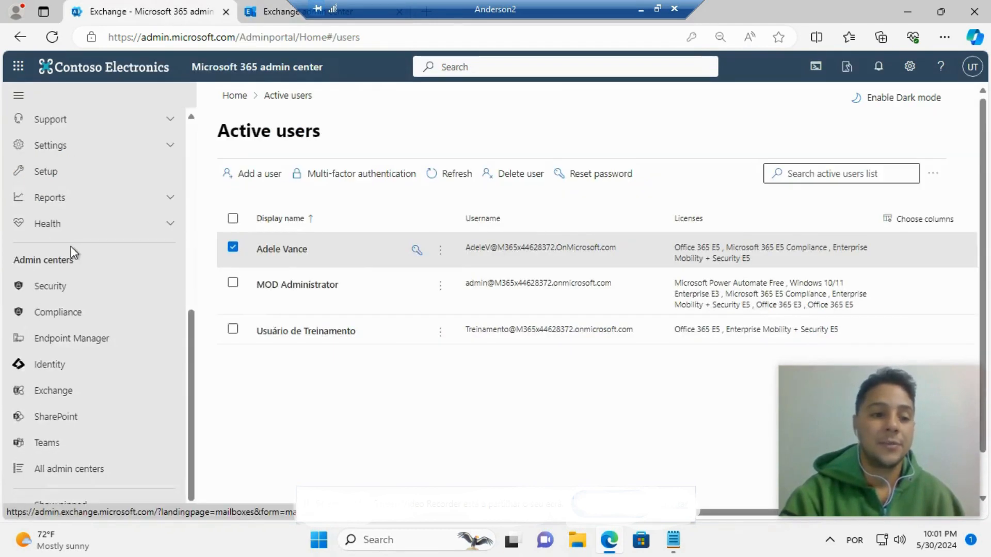
left_click(459, 176)
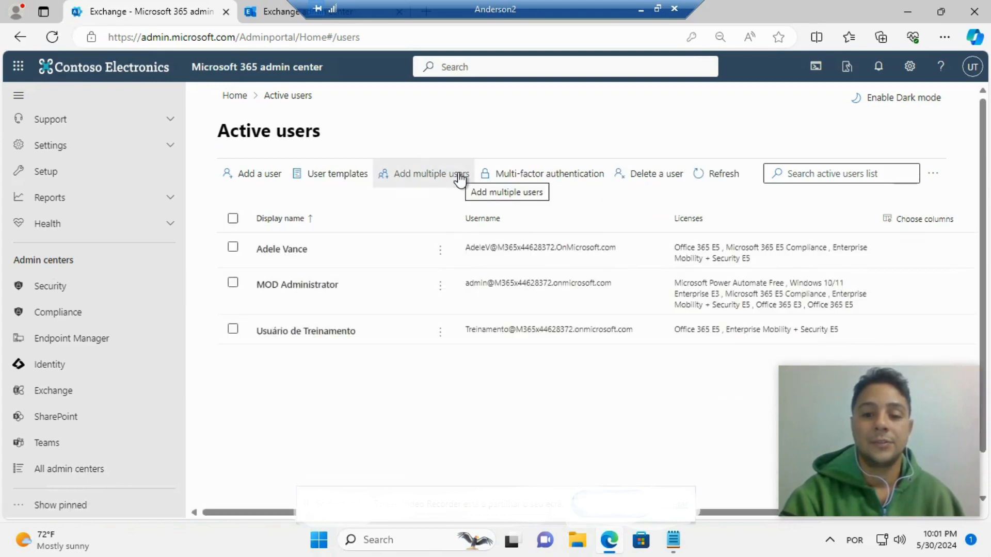
left_click(458, 176)
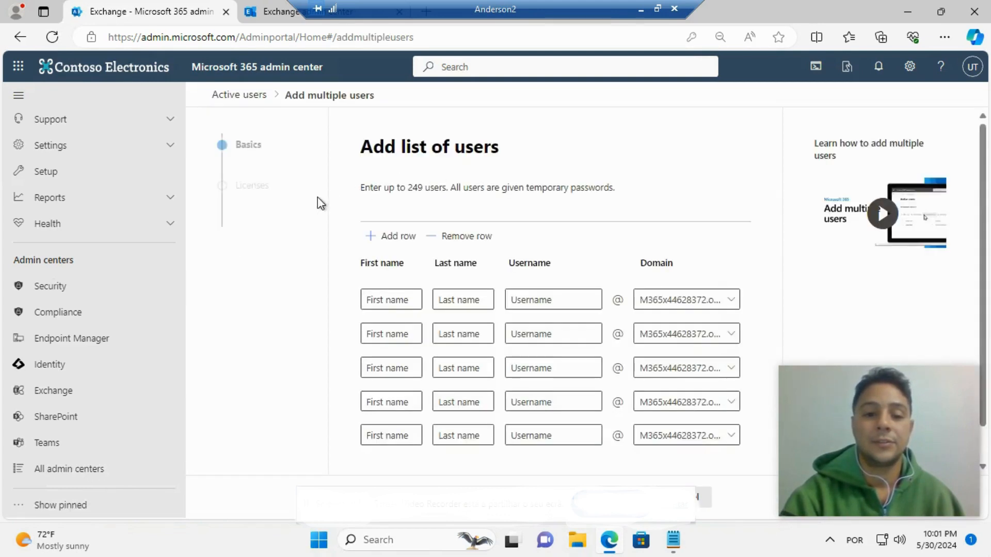
left_click(243, 98)
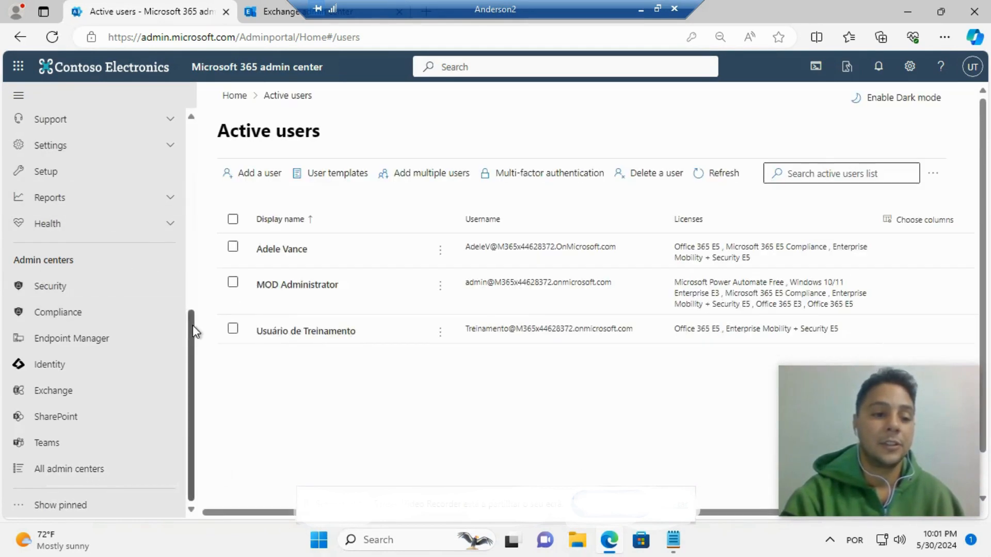
left_click_drag(193, 325, 186, 145)
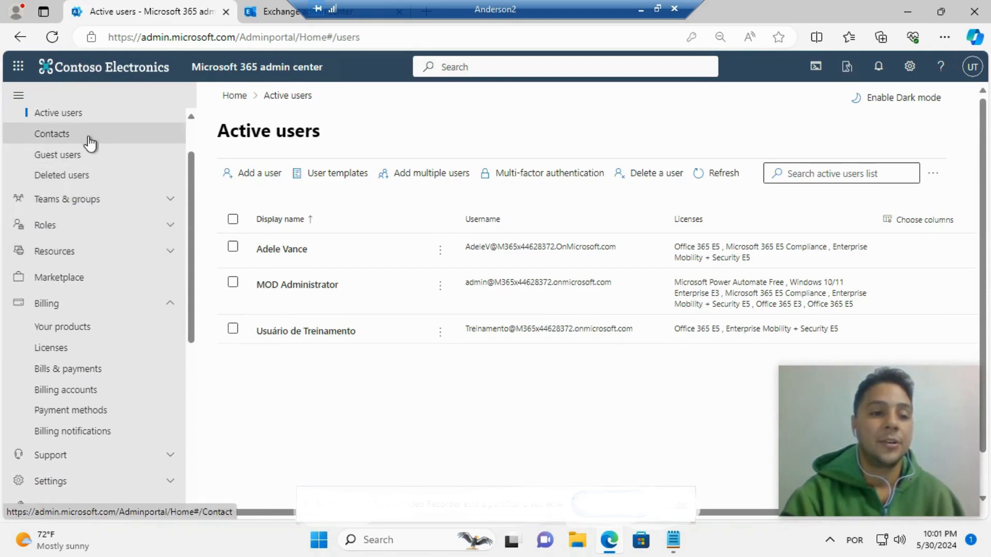
left_click(167, 204)
- Open the Adele Vance mailbox from the Shared mailboxes list to view its details
left_click(99, 293)
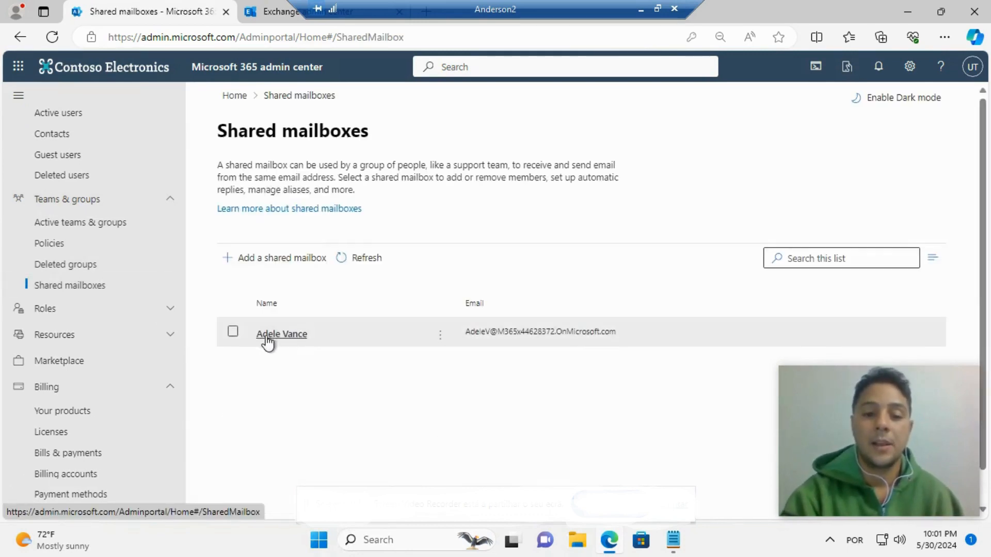
left_click(270, 336)
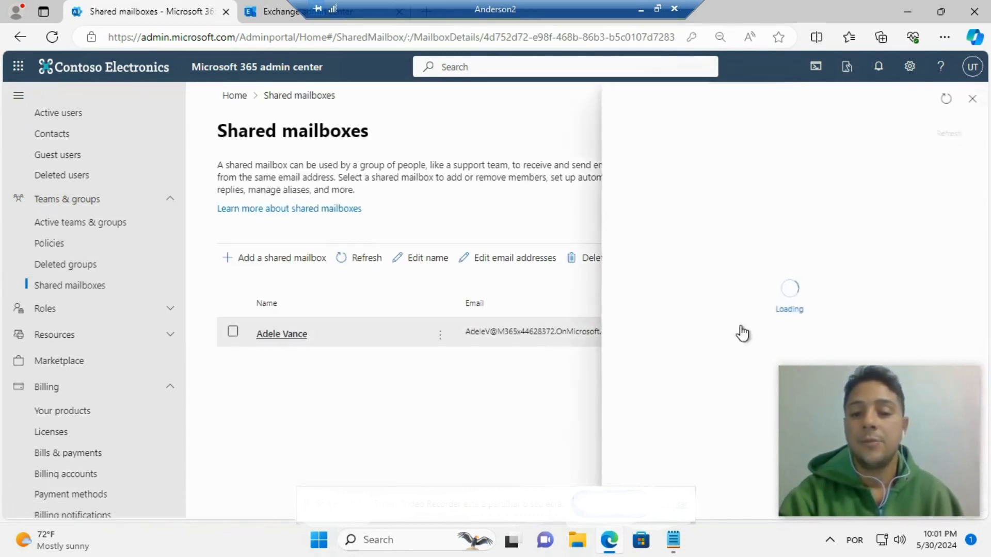
left_click_drag(981, 183, 988, 323)
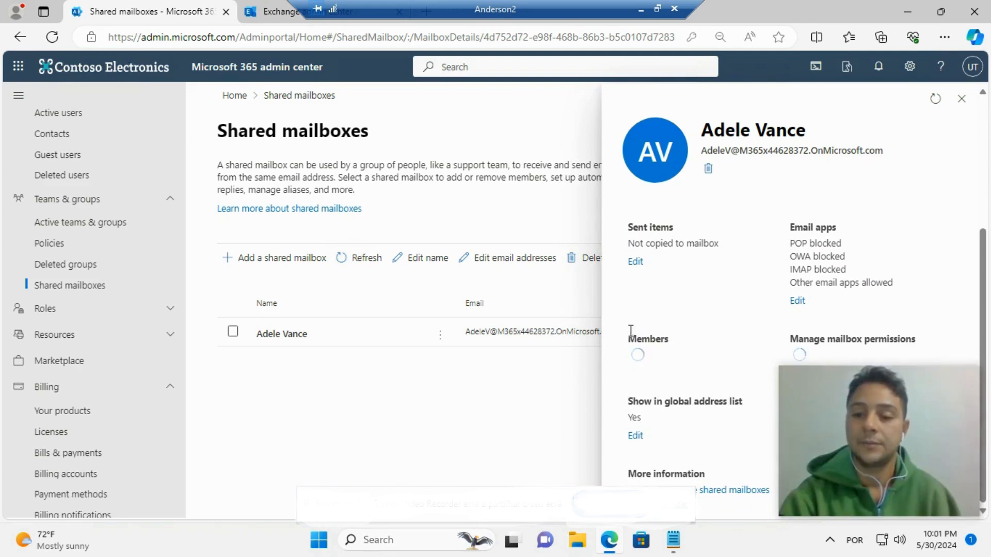
left_click(371, 556)
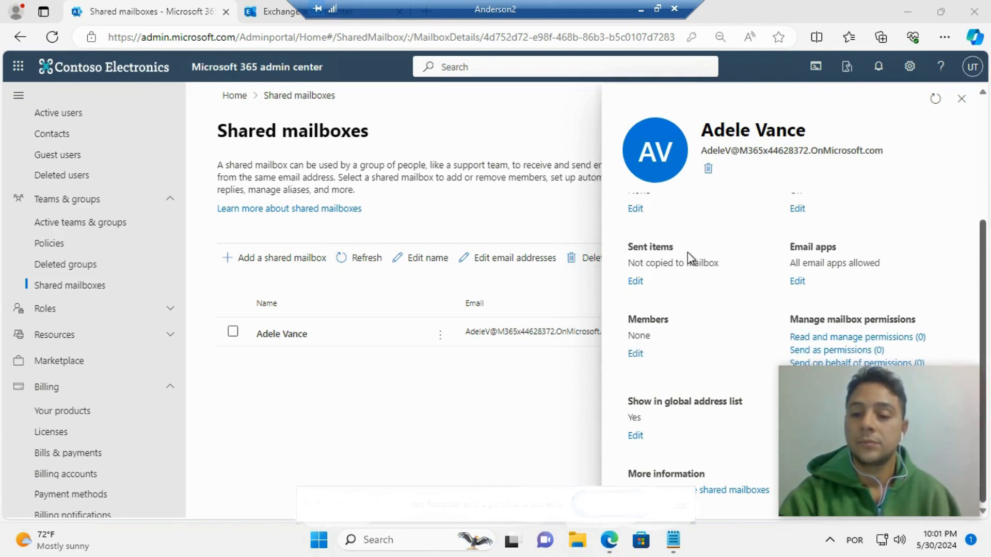
- Add Usuário de Treinamento under the mailbox's members, save, and close the panel
left_click(636, 354)
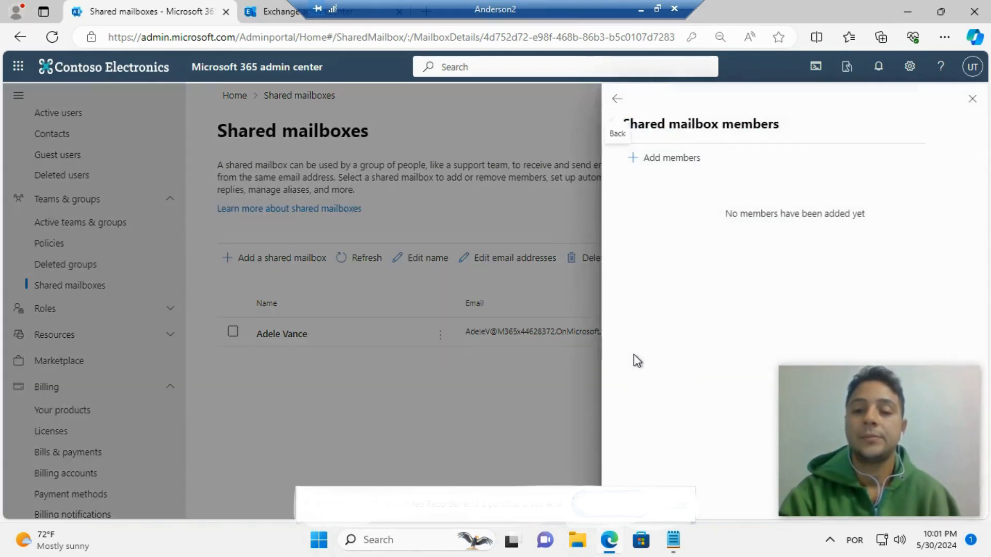
left_click(662, 167)
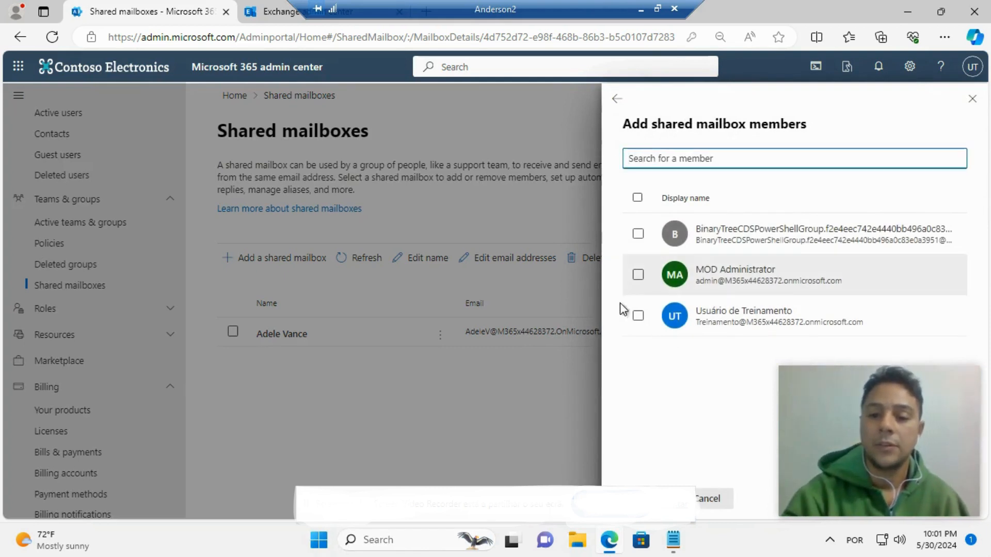
left_click(638, 316)
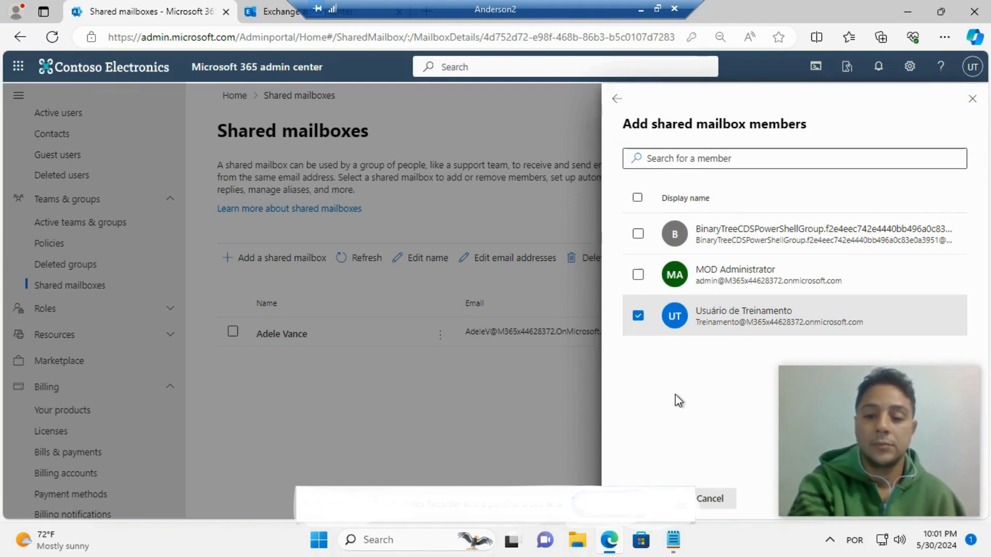
key("Tab")
key("Tab")
key("Tab")
key("Tab")
key("Tab")
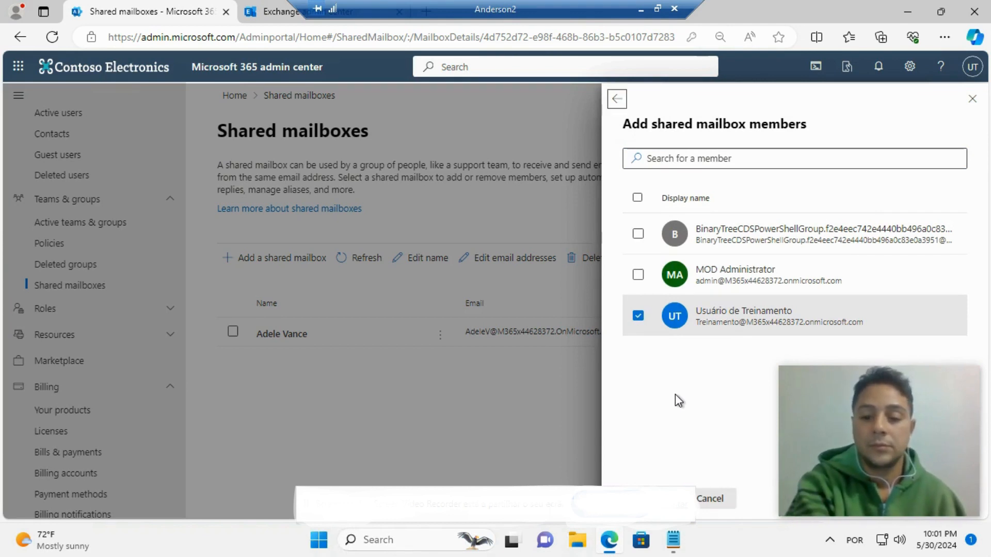
key("Tab")
key("Tab")
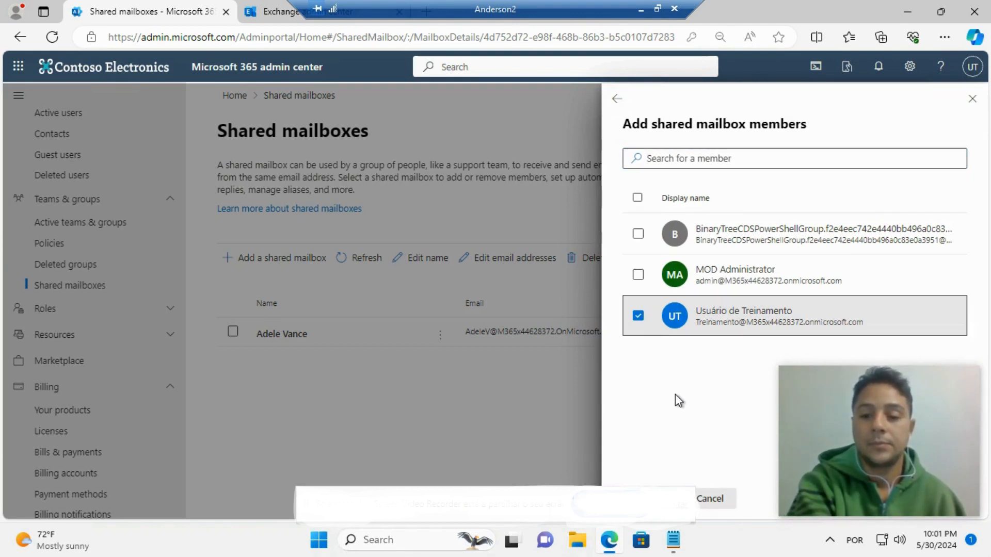
key("Return")
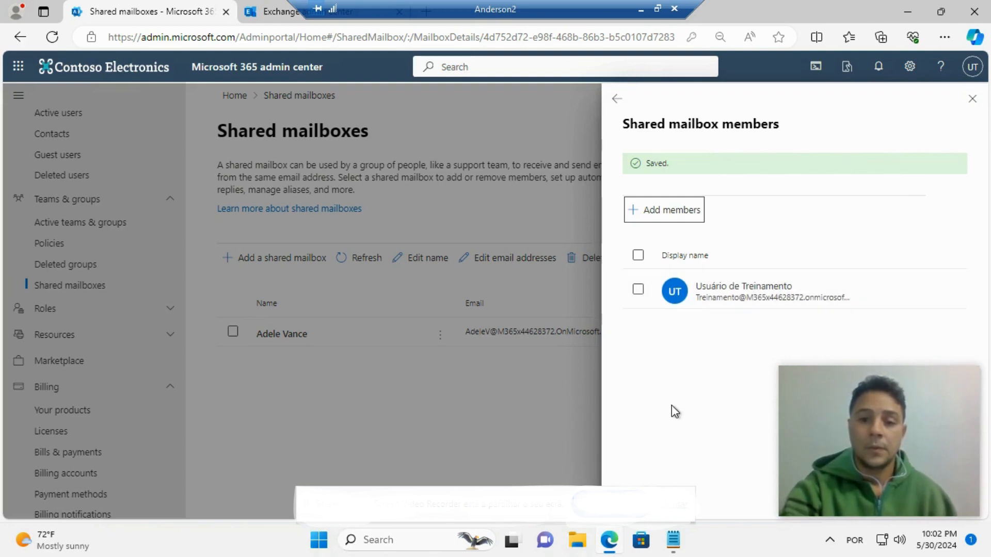
left_click(973, 100)
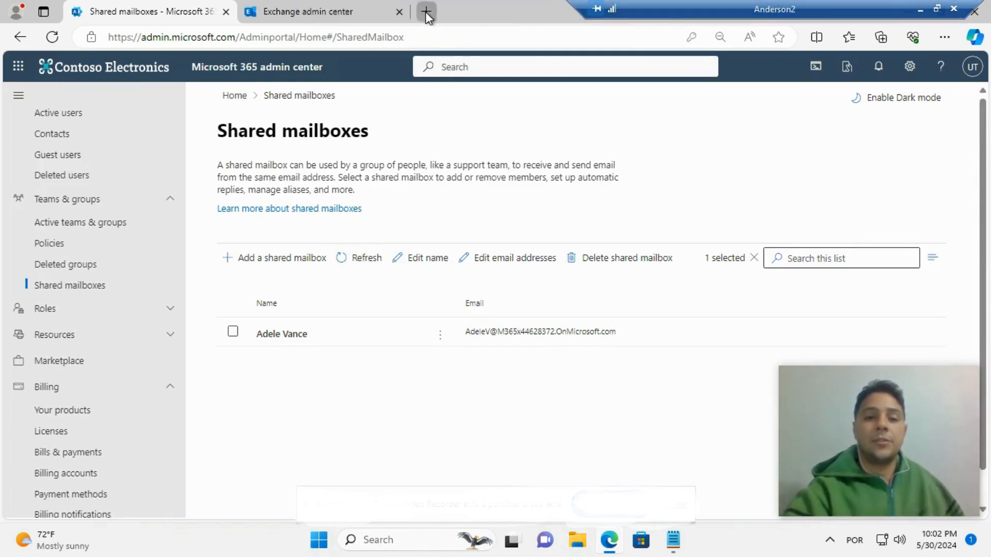
- Load outlook.com in a new tab, then return to the Shared mailboxes tab
key("ctrl+t")
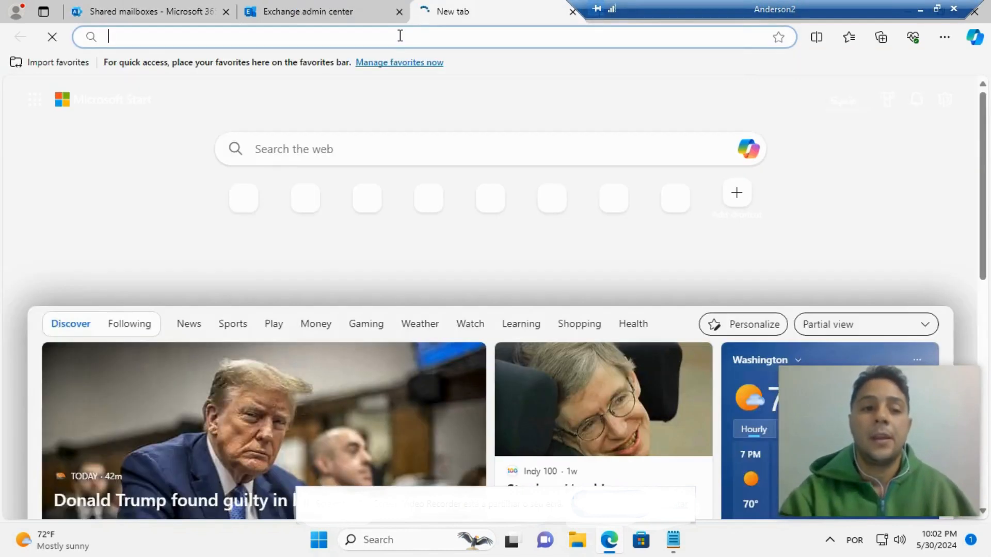
type("out")
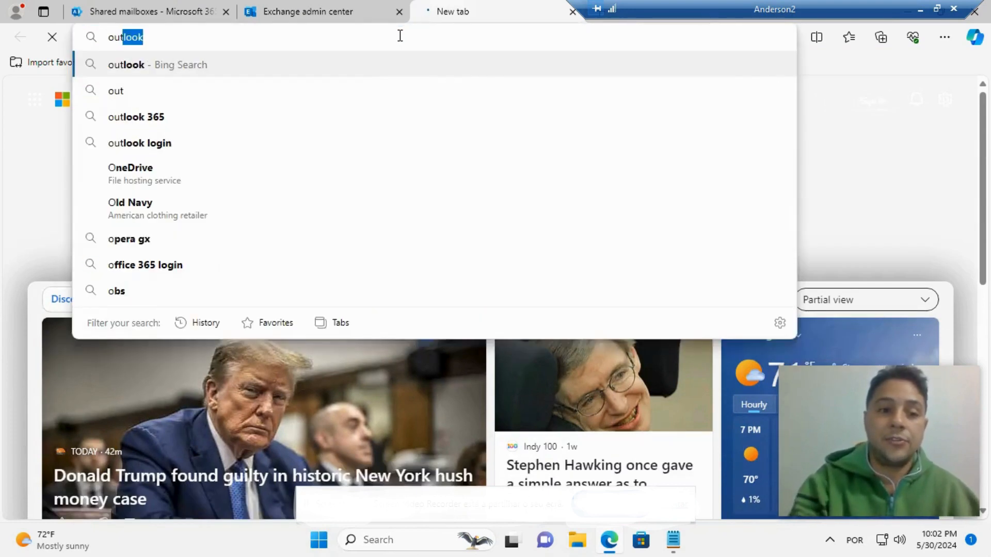
type("look.com")
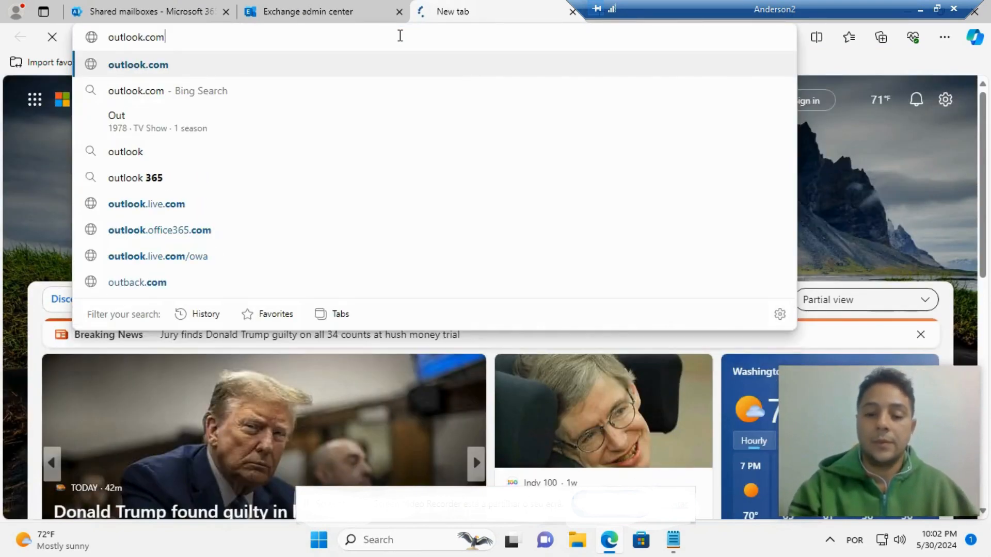
key("Return")
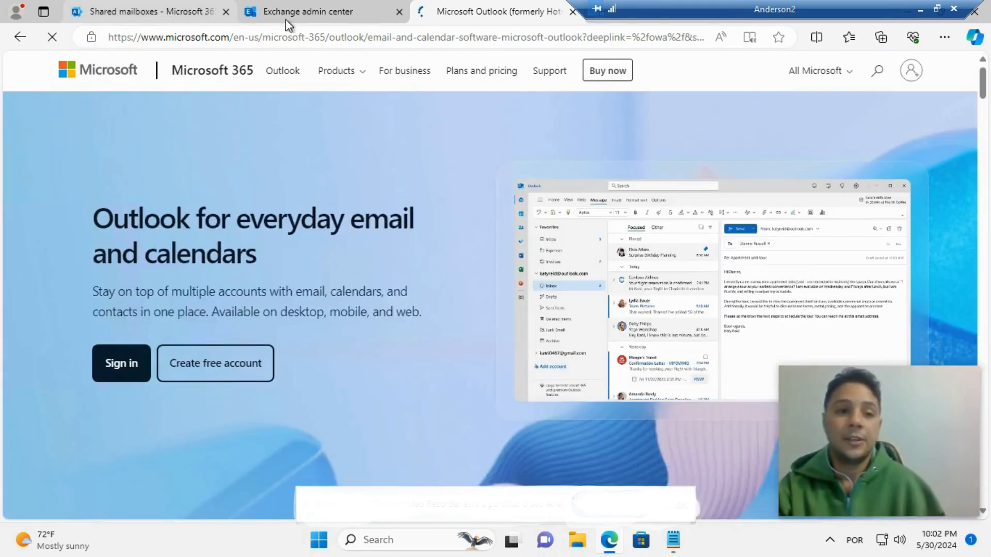
left_click(169, 12)
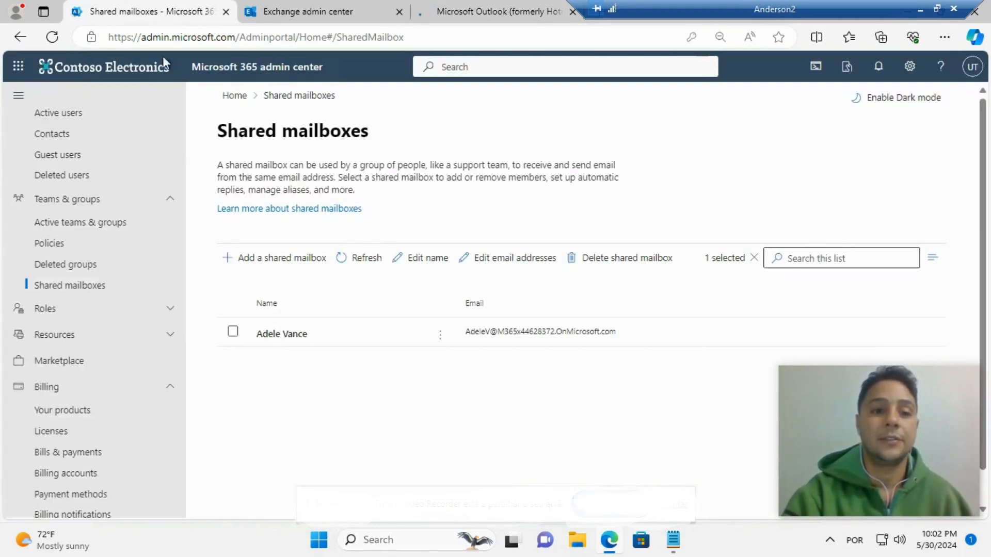
- Show Adele Vance's Licenses and apps from the Active users list
left_click(281, 336)
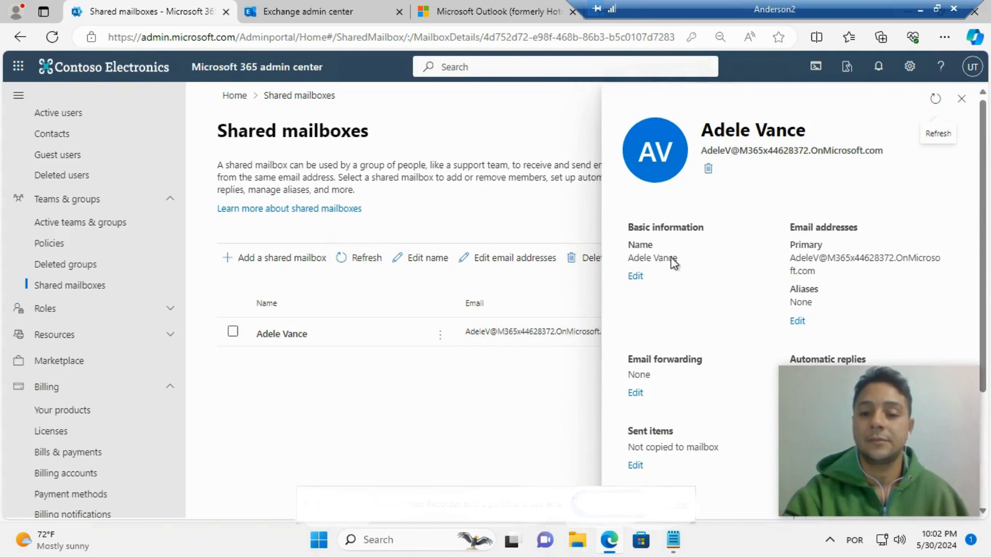
left_click(72, 115)
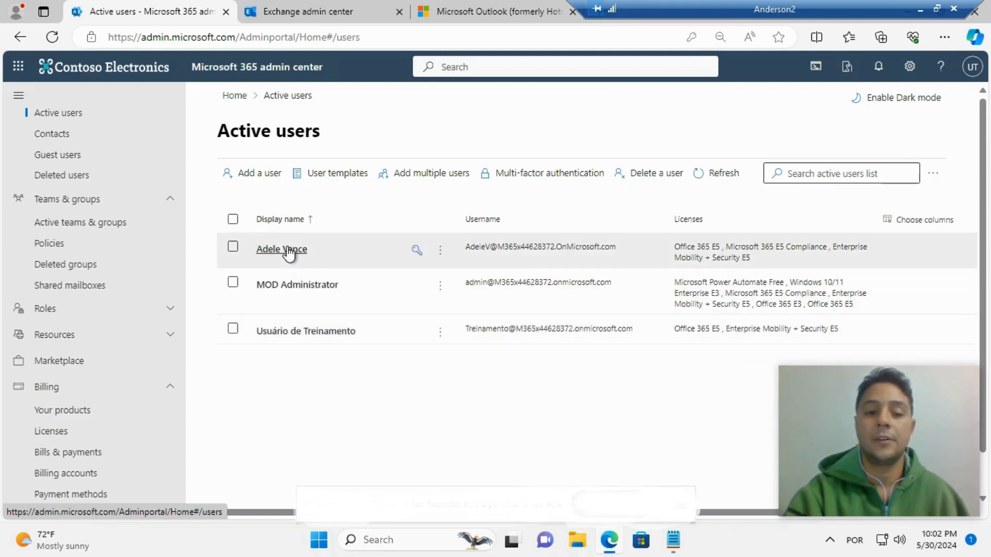
left_click(289, 253)
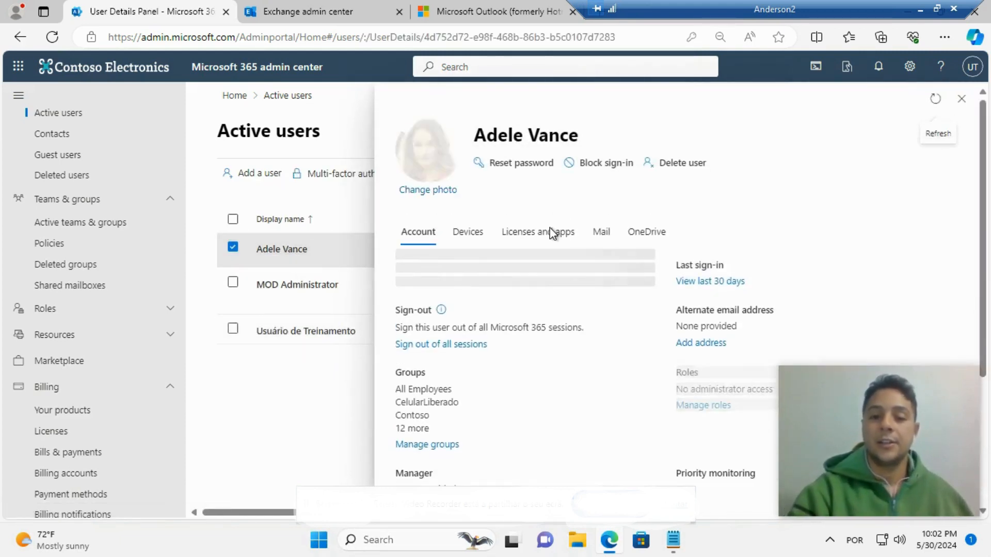
left_click(552, 235)
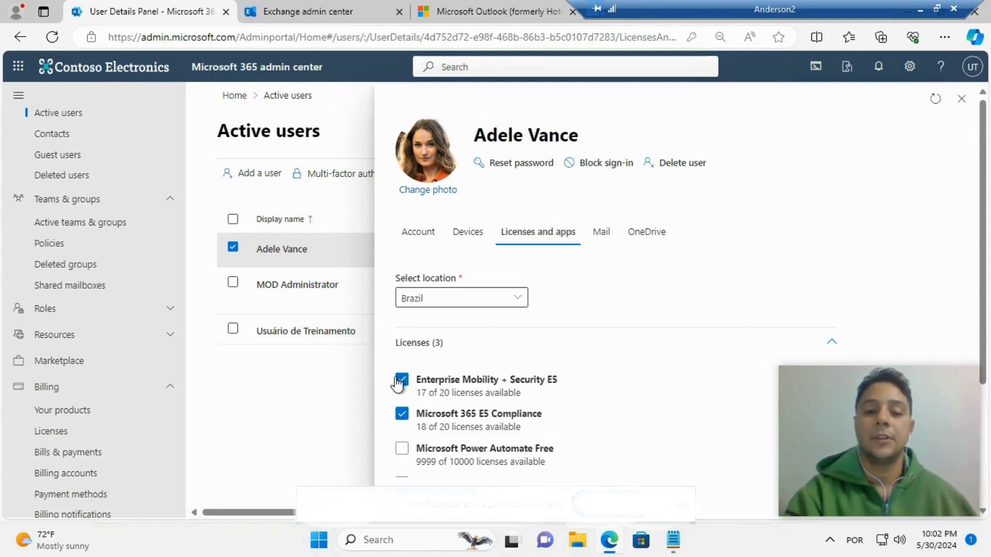
- Uncheck the Enterprise Mobility + Security E5, Microsoft 365 E5 Compliance and Office 365 E5 licenses, then return to Outlook
left_click(401, 381)
left_click(402, 414)
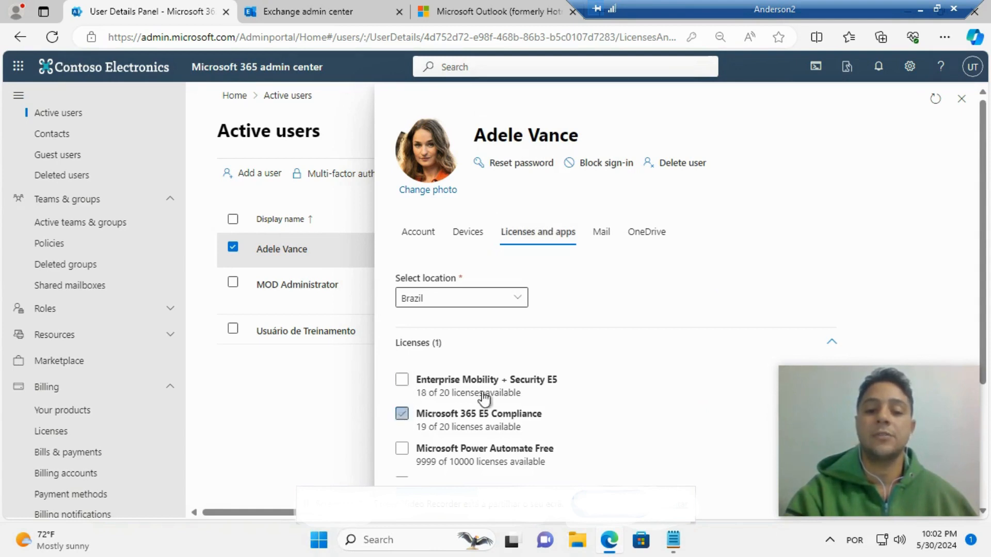
scroll(986, 196, "down", 4)
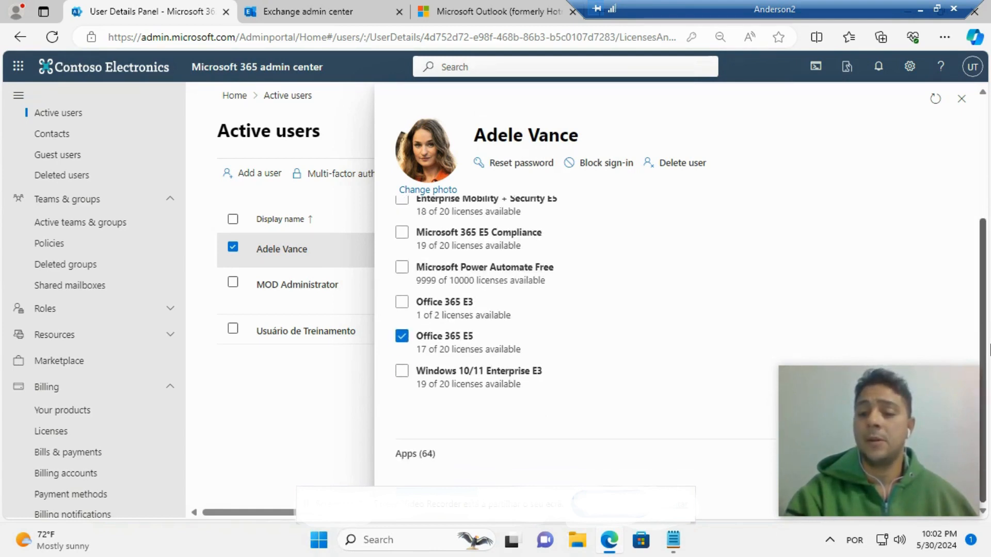
left_click(402, 336)
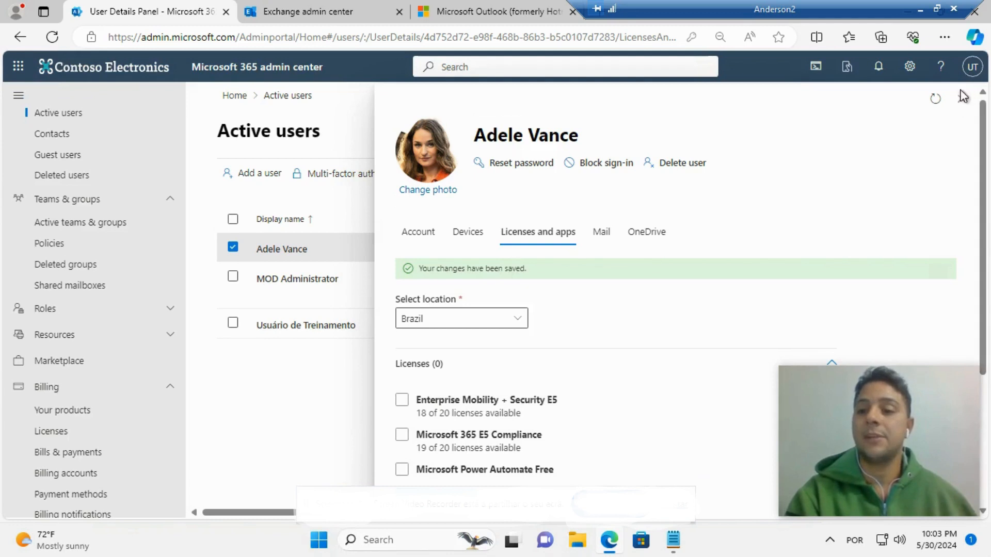
right_click(961, 104)
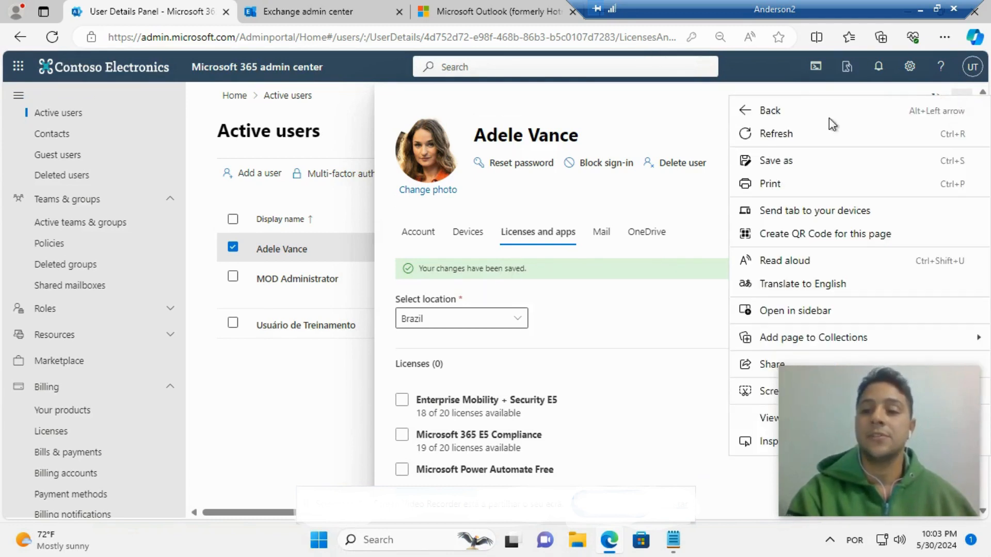
right_click(692, 103)
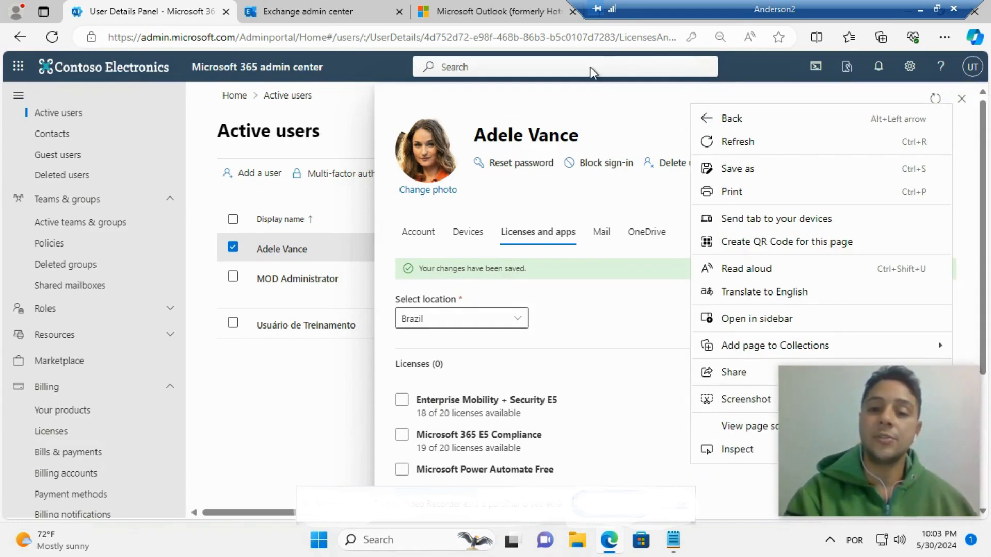
left_click(604, 115)
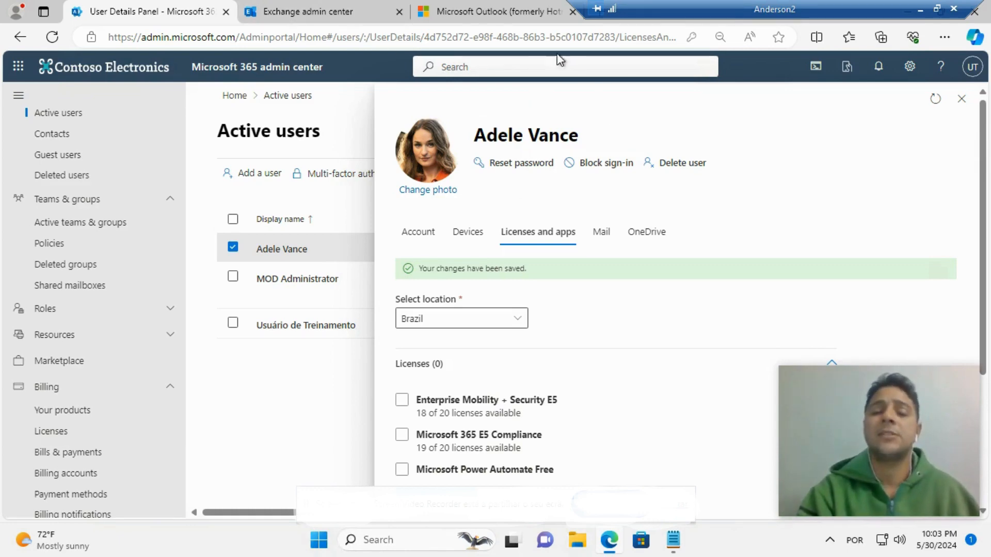
left_click(516, 14)
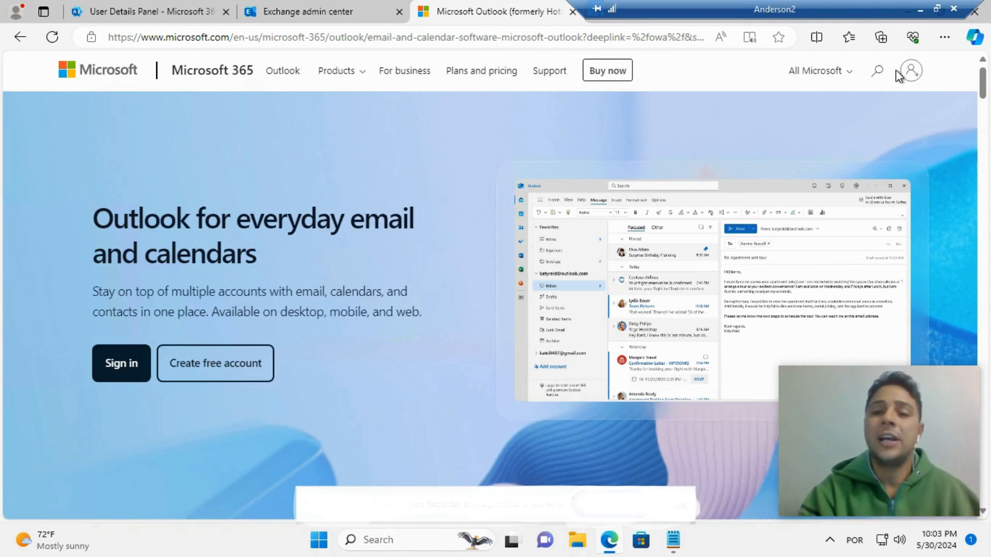
- Sign in to Outlook on the web with the training user's saved e-mail address
left_click(138, 370)
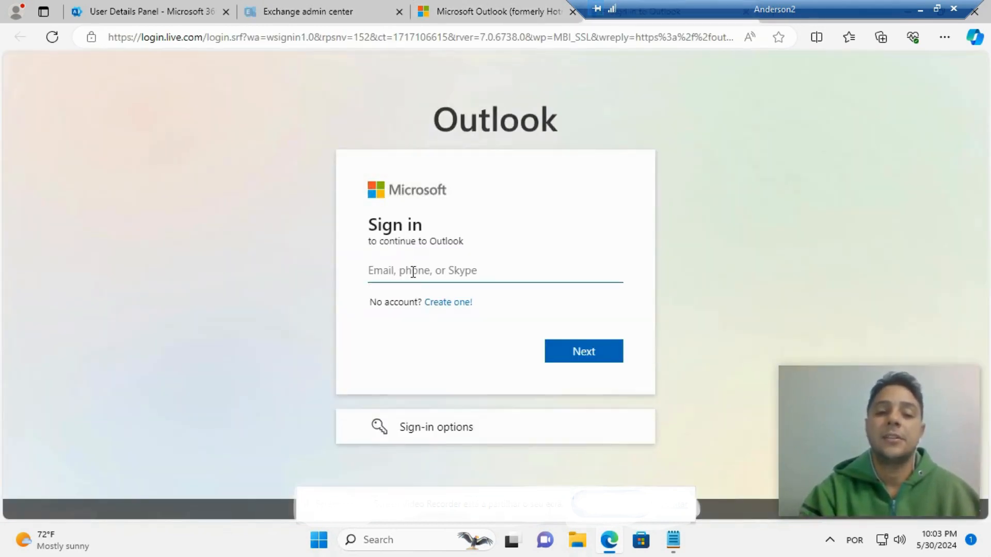
left_click(413, 271)
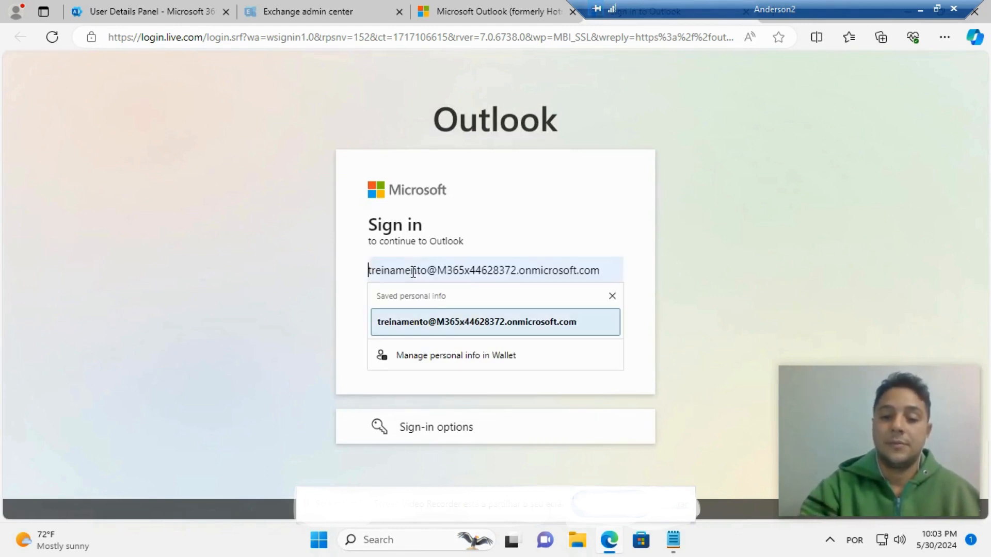
left_click(566, 333)
left_click(579, 361)
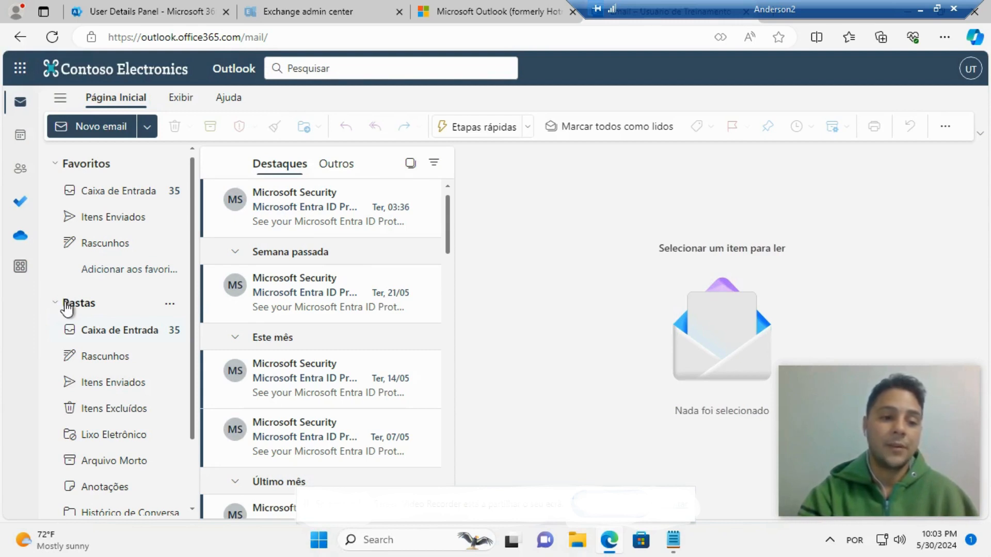
- Add Adele Vance's shared mailbox under Pastas, searching 'ade' and selecting her from suggestions
left_click(72, 308)
left_click(73, 305)
right_click(70, 304)
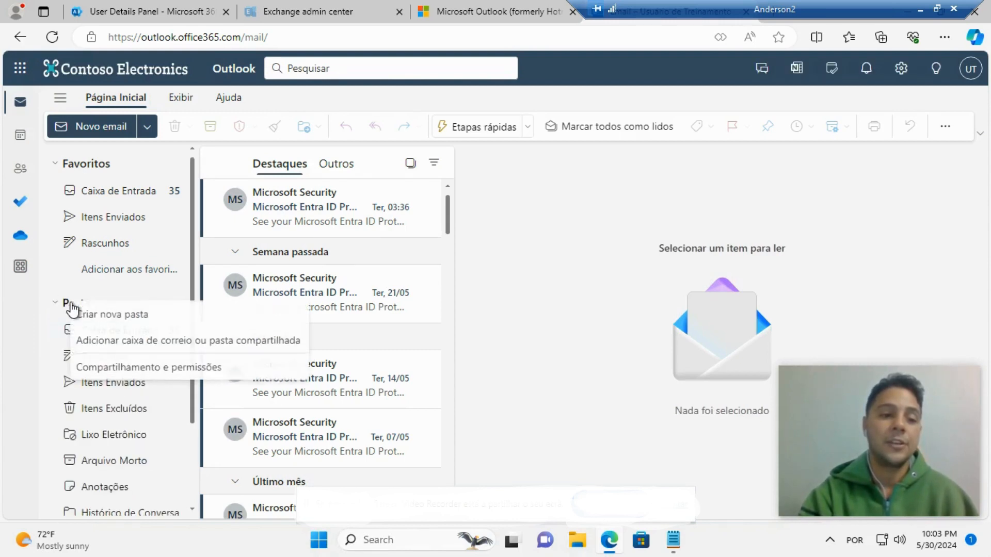
left_click(137, 353)
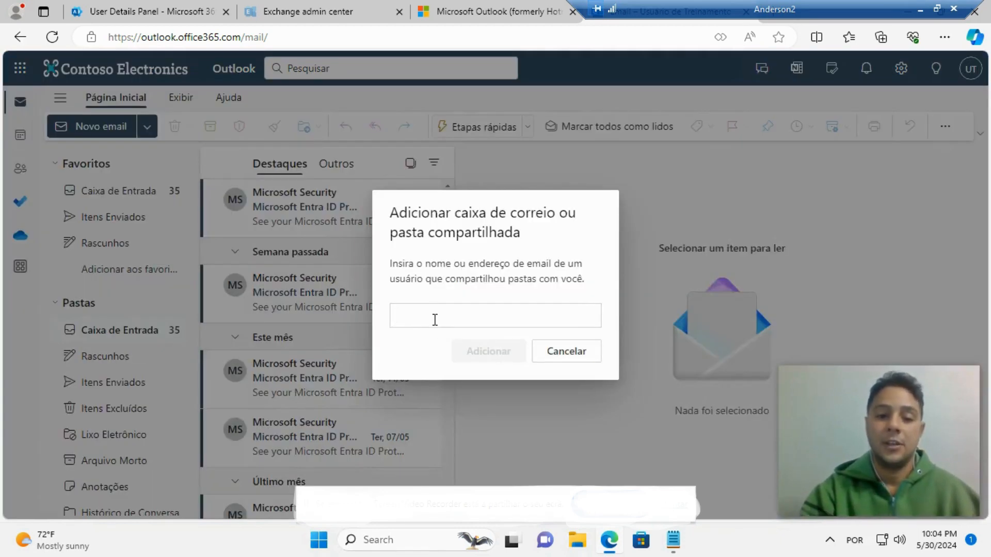
left_click(433, 322)
type("ade")
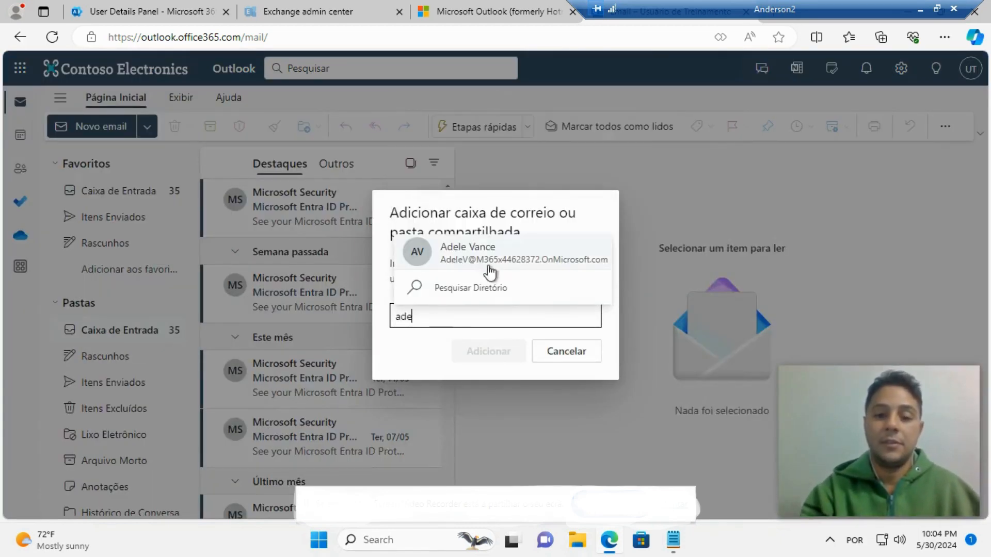
left_click(508, 251)
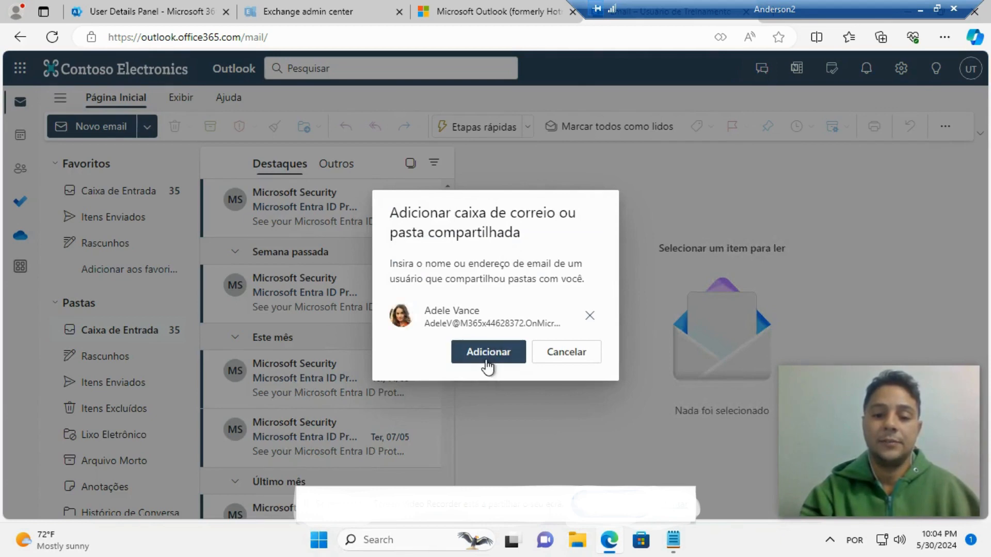
left_click(487, 359)
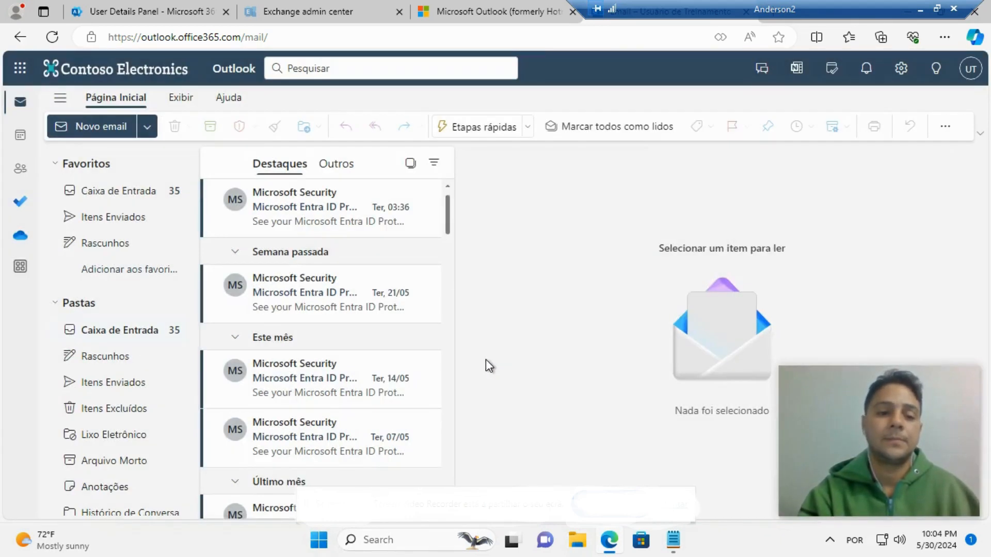
- Expand Adele Vance's mailbox in the folder pane and open its Caixa de Entrada
left_click(55, 303)
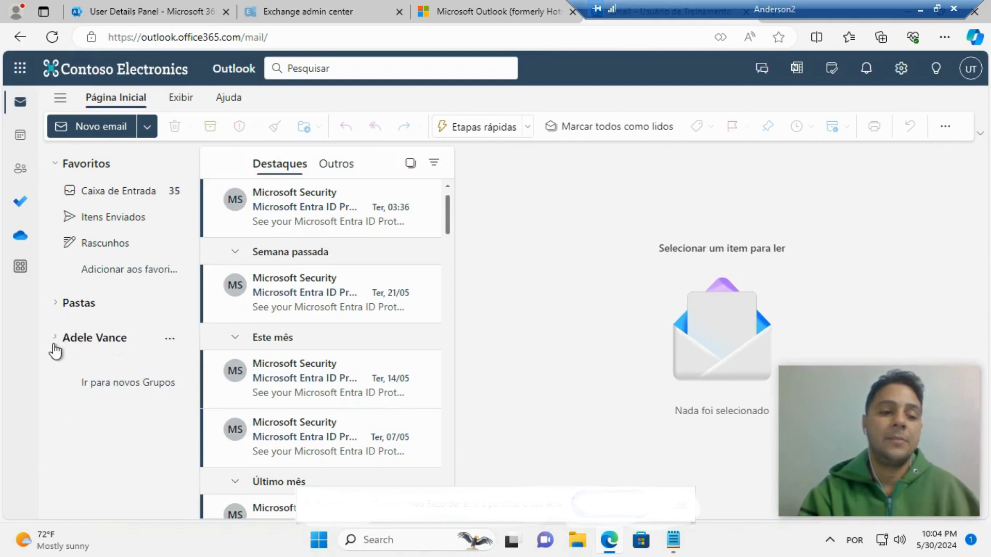
left_click(54, 345)
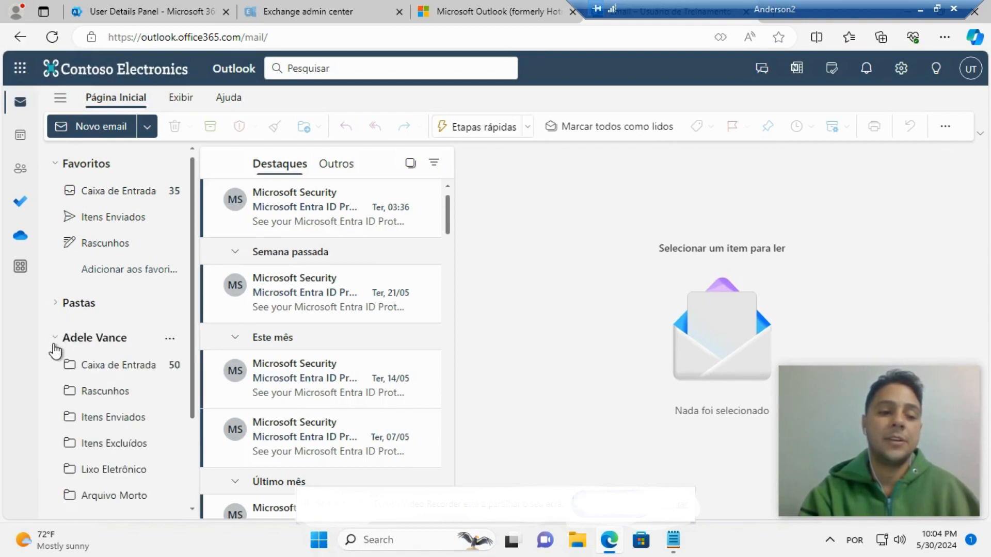
right_click(106, 368)
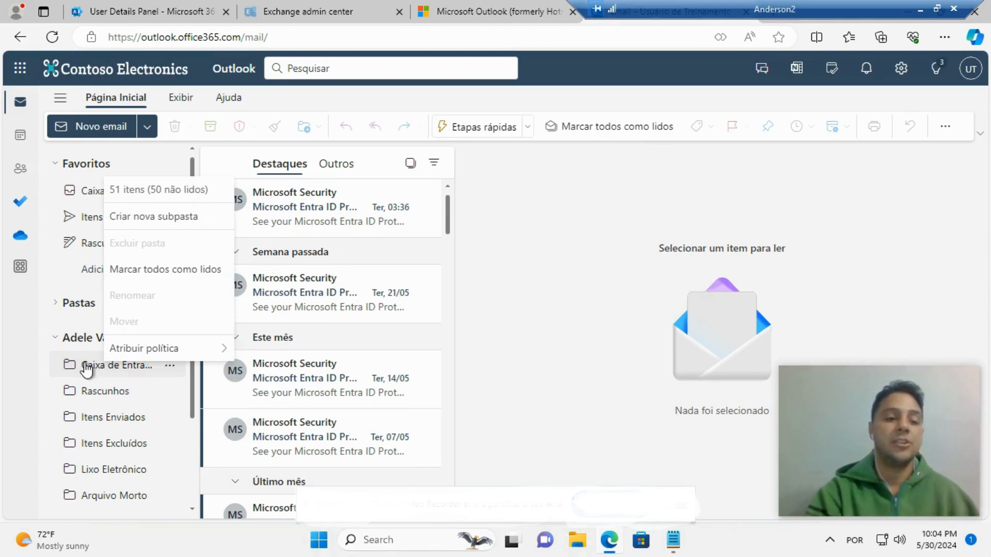
left_click(86, 367)
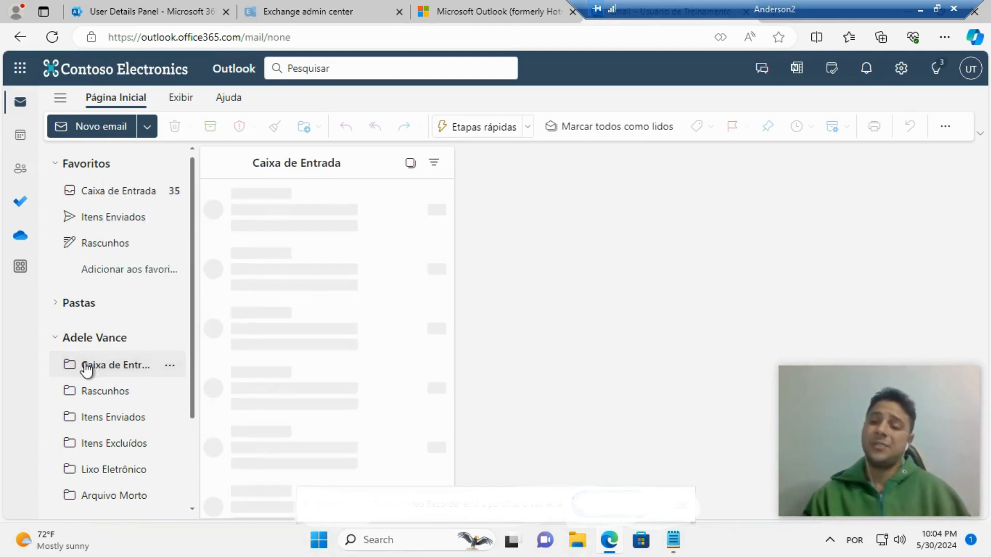